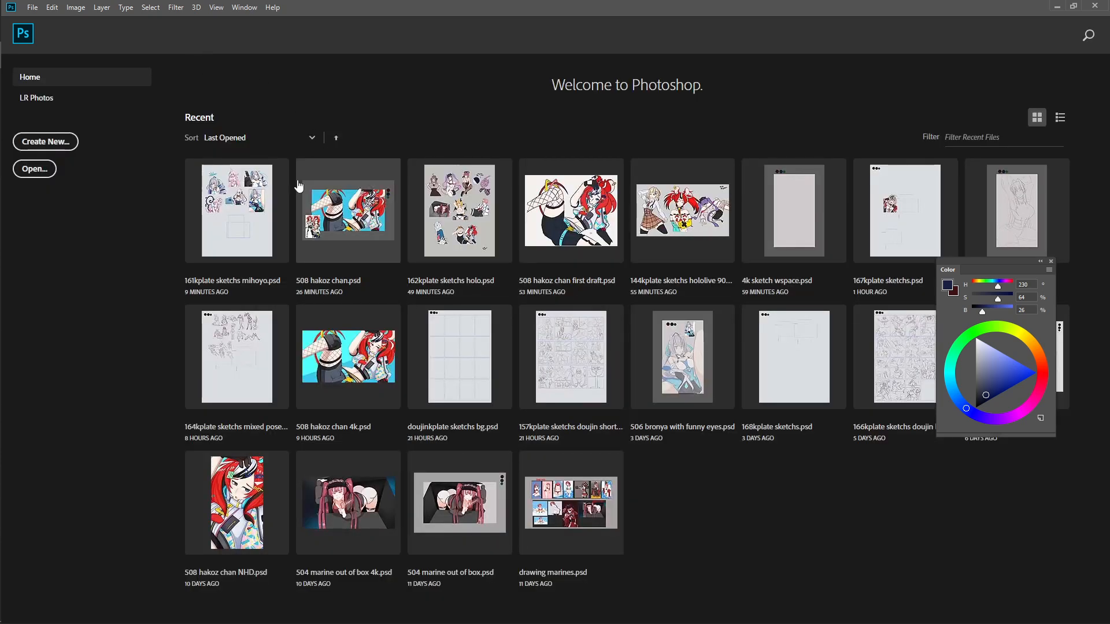
Step: Open 161kplate sketchs mihoyo.psd and examine the doodles drawn over each of the character illustrations
left_click(257, 212)
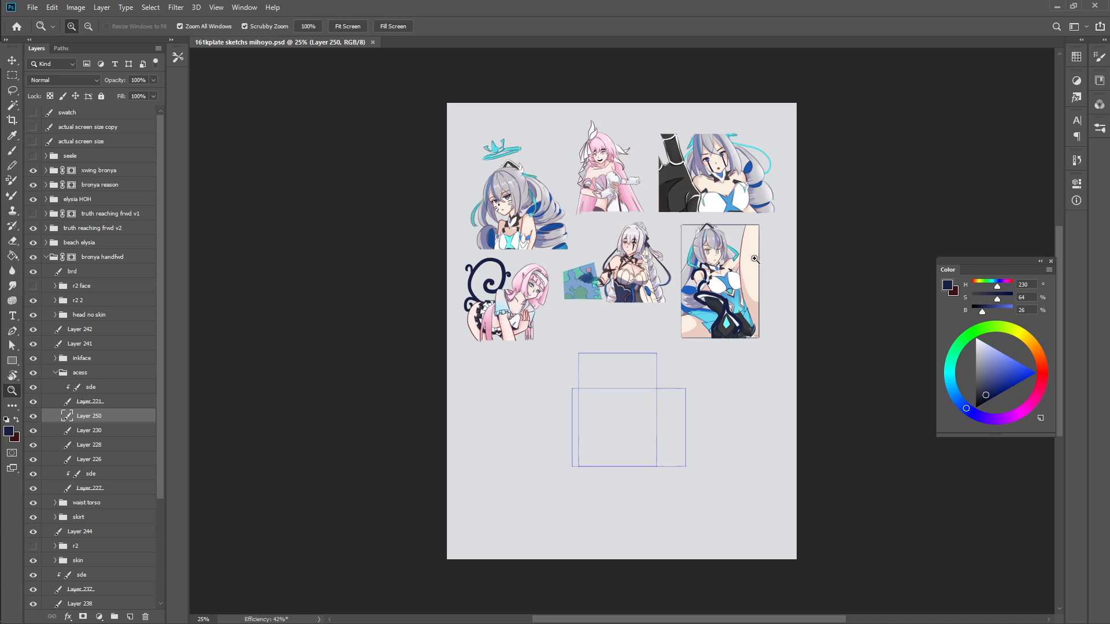
left_click_drag(610, 304, 667, 304)
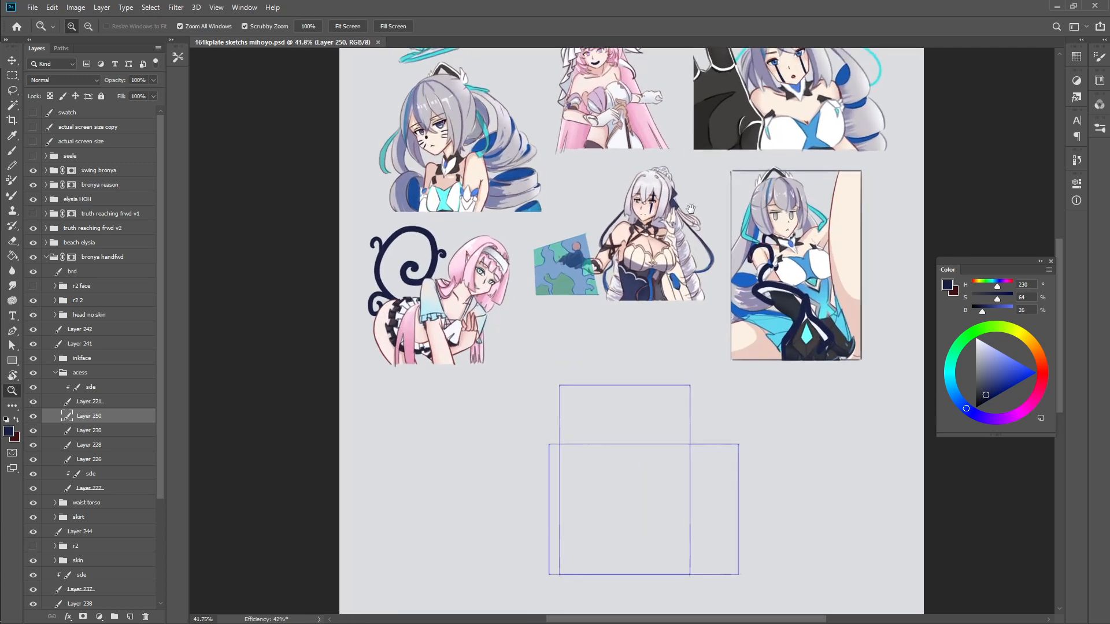
left_click_drag(694, 199, 661, 268)
left_click_drag(534, 165, 621, 163)
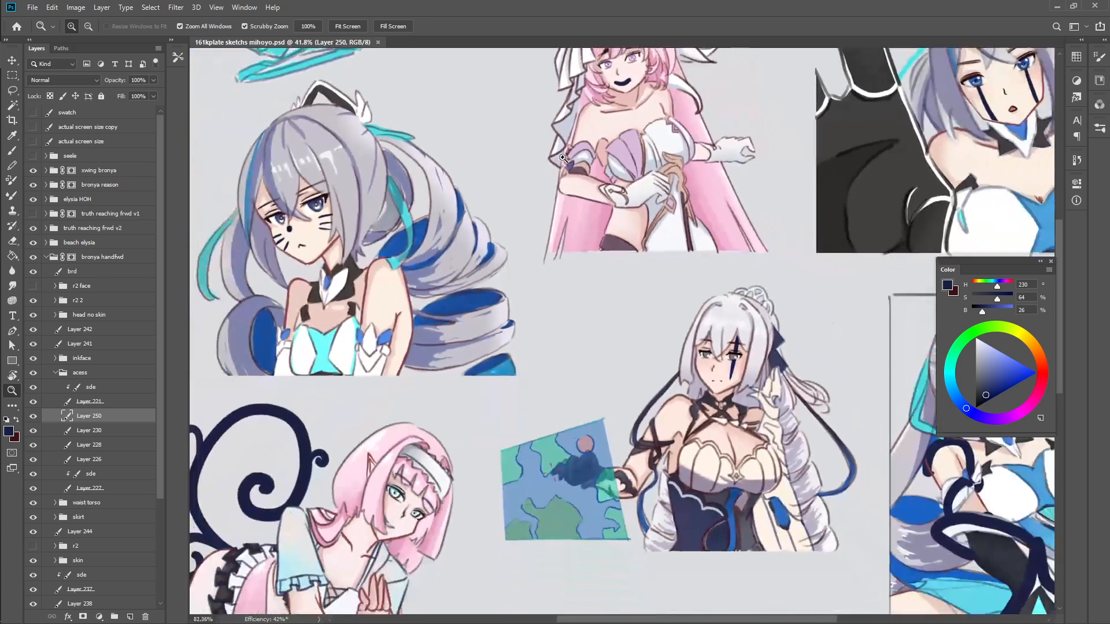
left_click_drag(462, 277, 587, 324)
left_click_drag(766, 130, 579, 198)
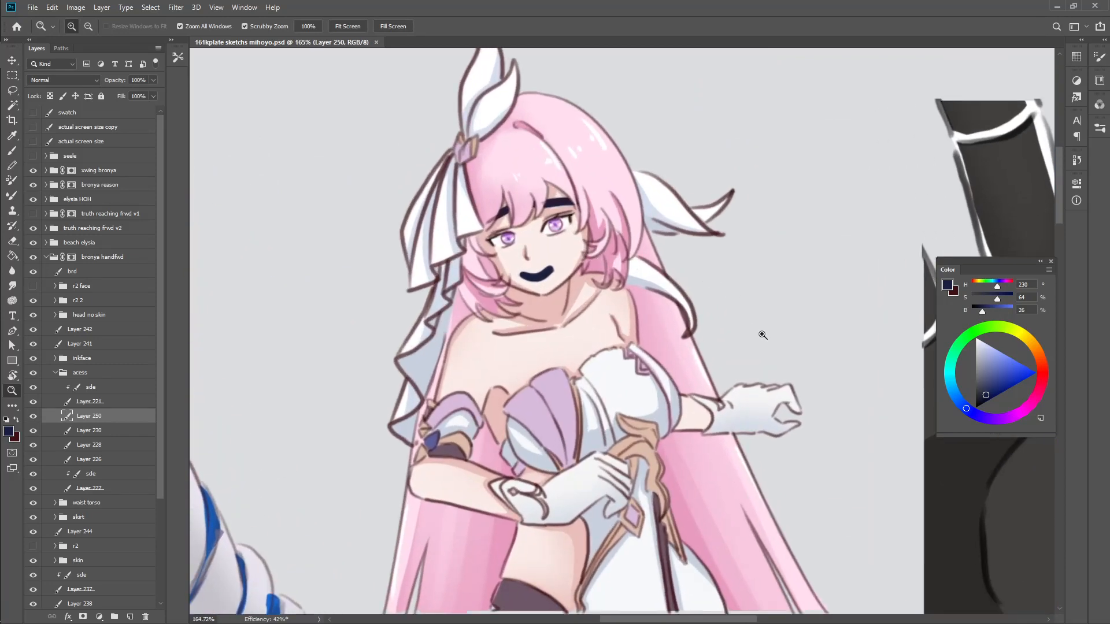
left_click_drag(758, 330, 388, 292)
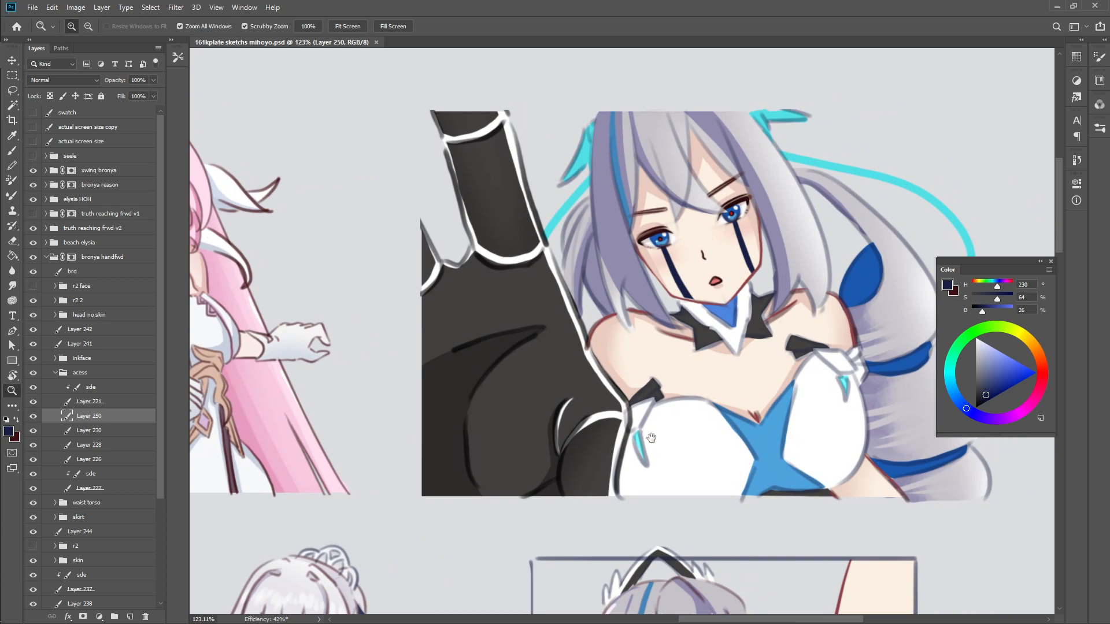
left_click_drag(651, 437, 580, 251)
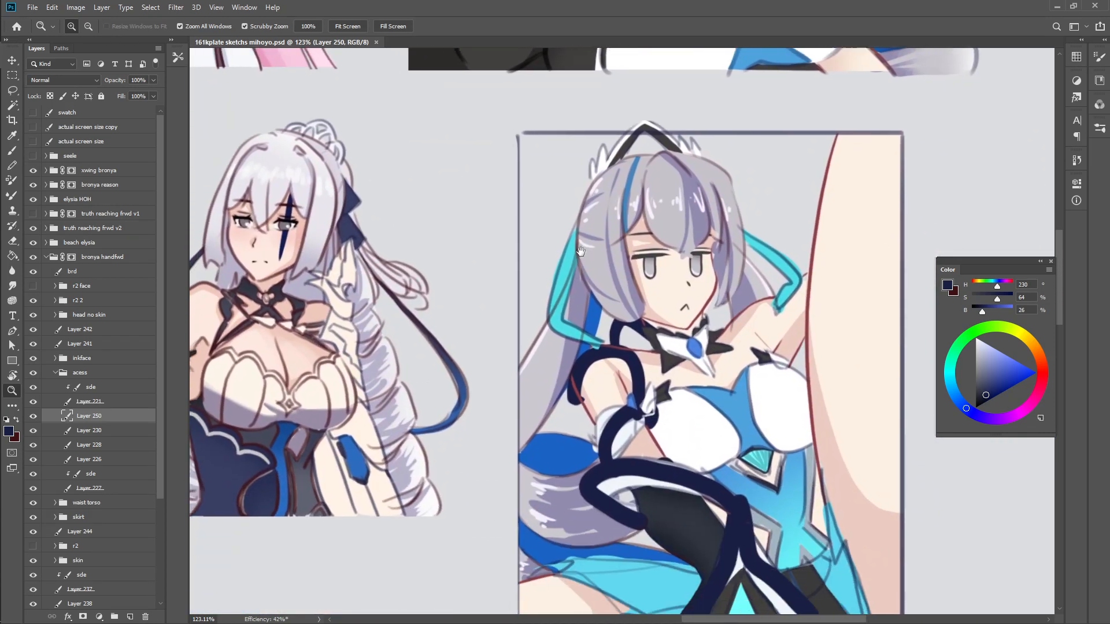
left_click_drag(398, 235, 650, 337)
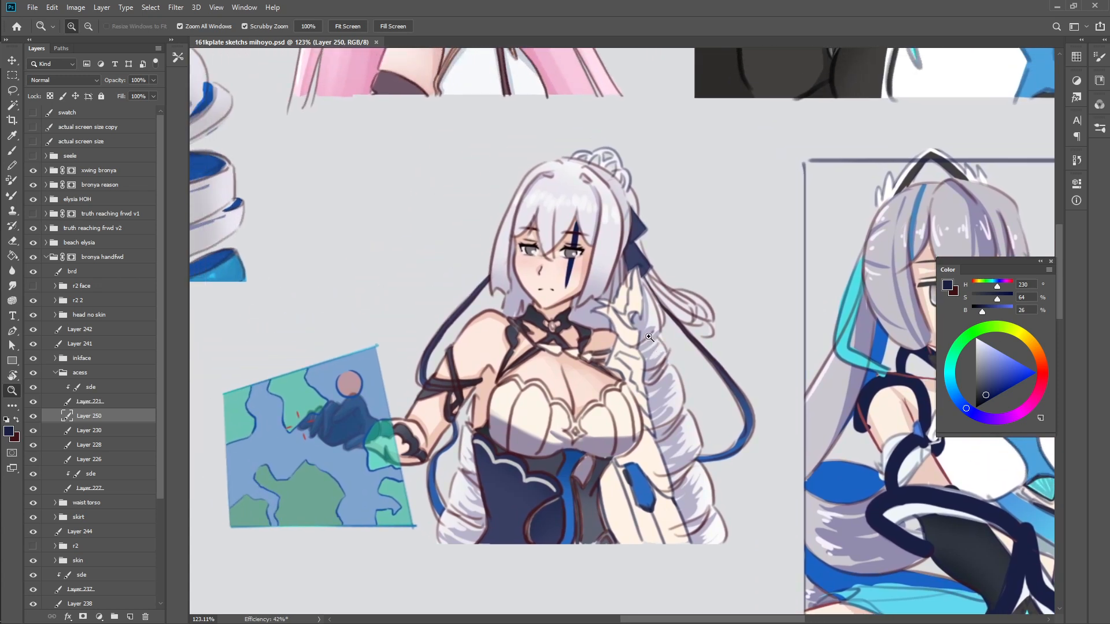
left_click_drag(753, 165, 644, 291)
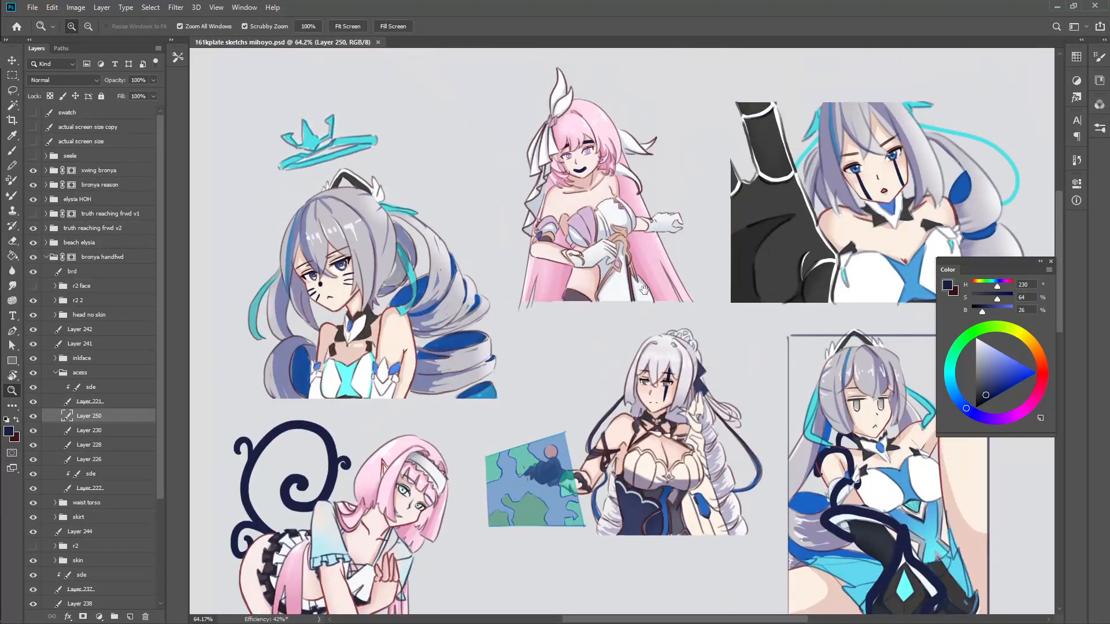
Step: Collapse the acess and r2 2 subgroups and their parent layer group, bronya handfwd
left_click_drag(157, 268, 164, 337)
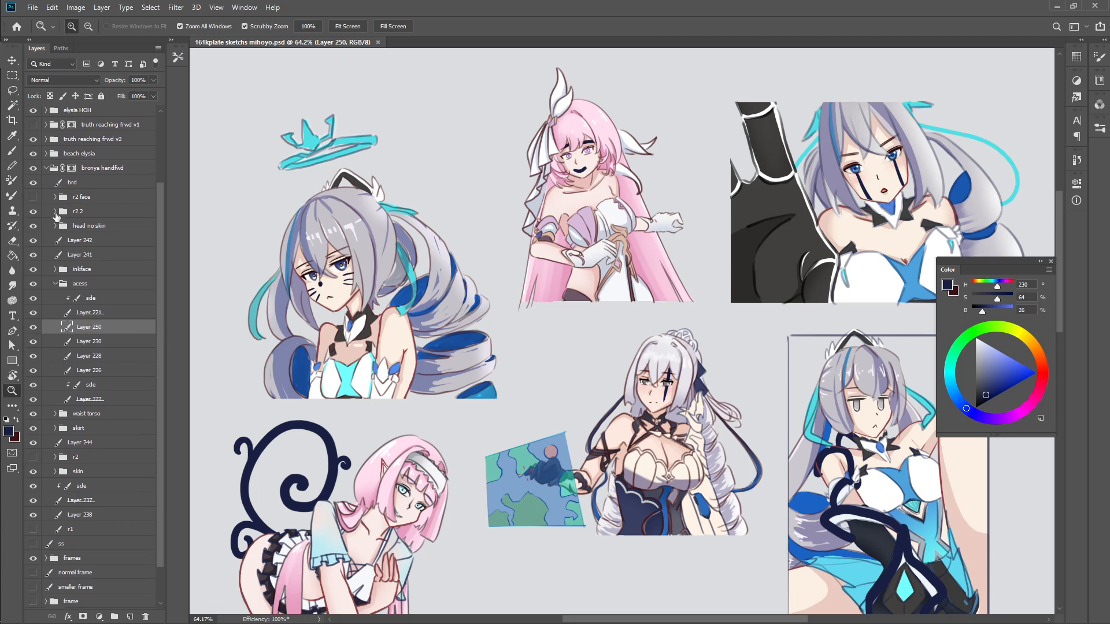
left_click(55, 212)
mouse_move(159, 264)
left_mouse_down()
mouse_move(164, 359)
mouse_move(151, 264)
left_mouse_up()
left_click(54, 321)
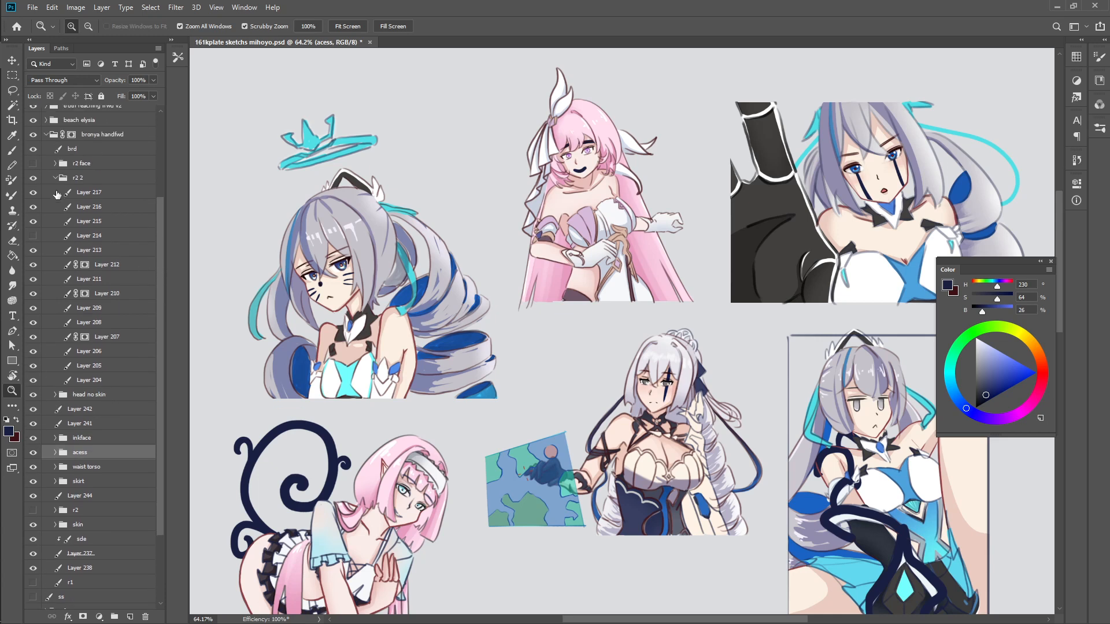
left_click(55, 180)
left_click(47, 241)
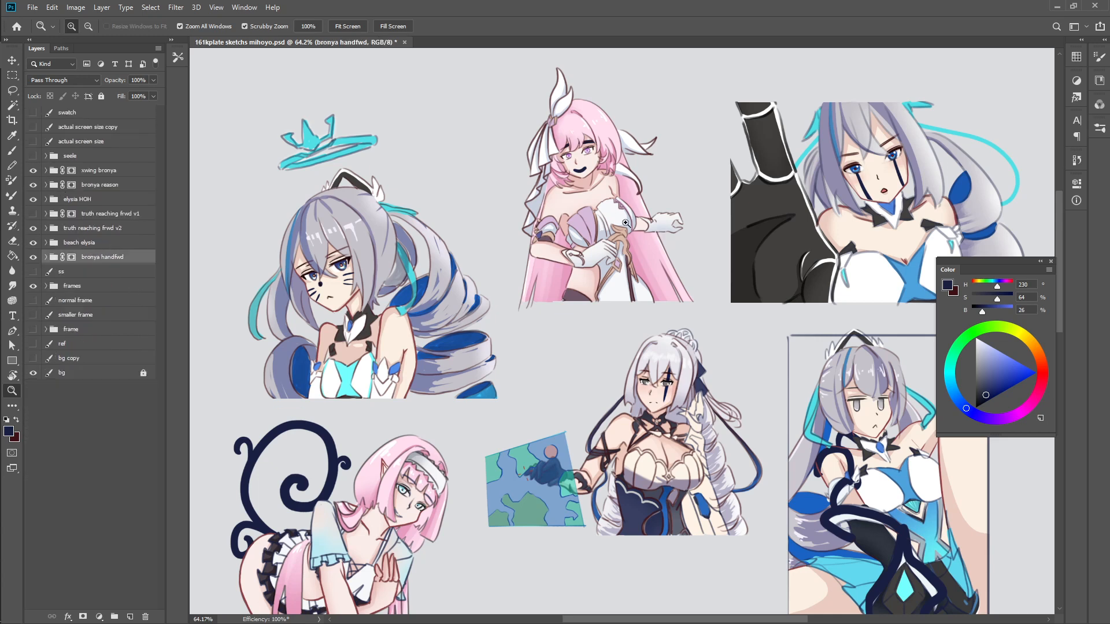
left_click_drag(562, 161, 650, 148)
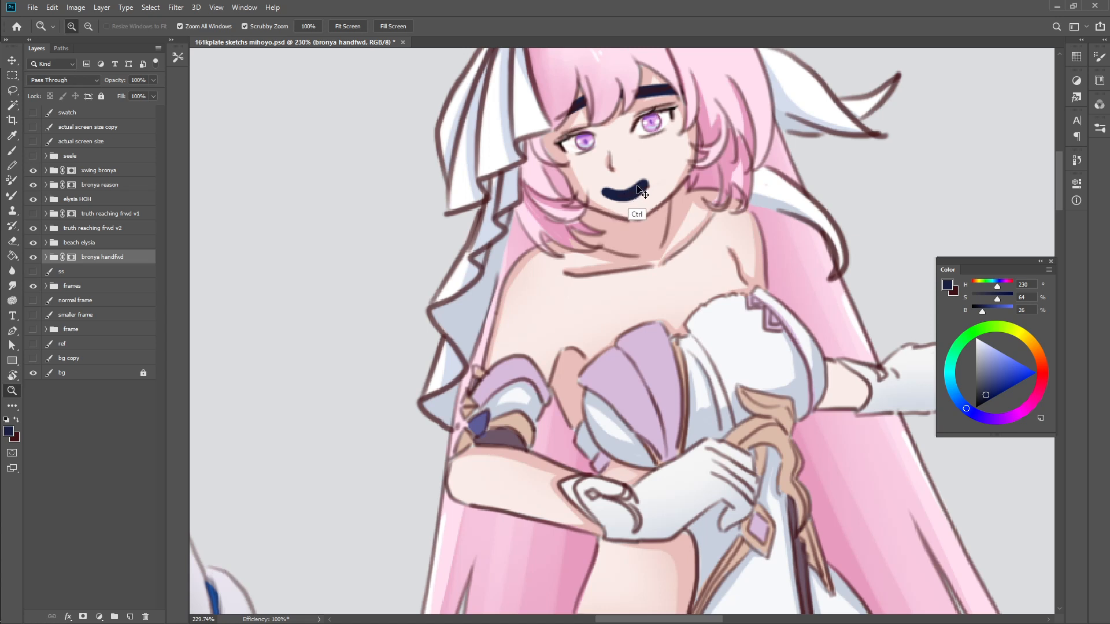
key("v")
left_click(639, 200, "ctrl")
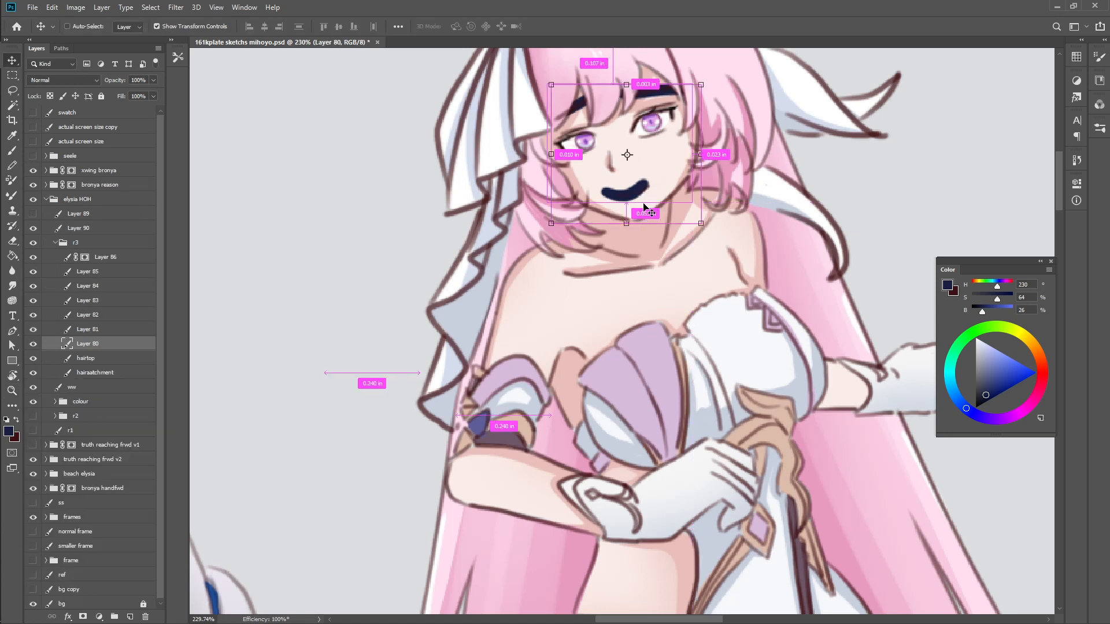
mouse_move(647, 197)
left_mouse_down()
mouse_move(693, 163)
mouse_move(630, 199)
mouse_move(688, 171)
mouse_move(847, 162)
mouse_move(969, 205)
left_mouse_up()
key("ctrl+z")
Step: Move the layer with the thick navy eyebrows and smile off the veiled pink-haired character's face onto the blank canvas beside her
key("z")
key("v")
left_click(648, 201, "ctrl")
key("z")
key("v")
key("z")
left_click_drag(879, 198, 613, 194)
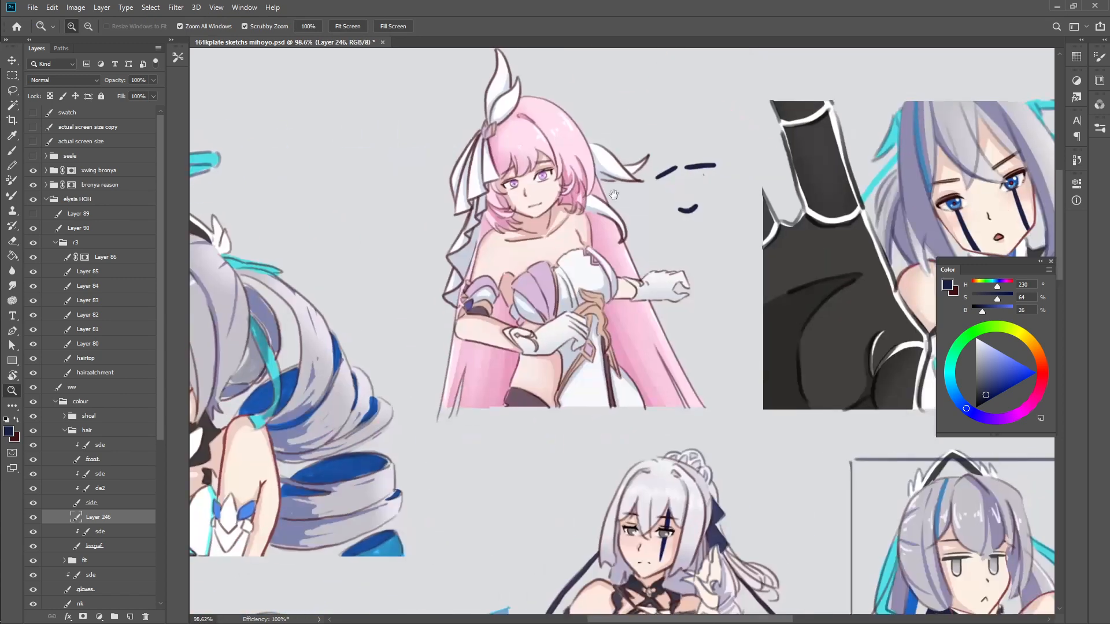
Step: Move the two navy stripes off the face of the grey-haired character with the large black glove, up and away from her head
left_click_drag(708, 175, 454, 181)
key("v")
key("z")
left_click_drag(750, 203, 786, 204)
key("v")
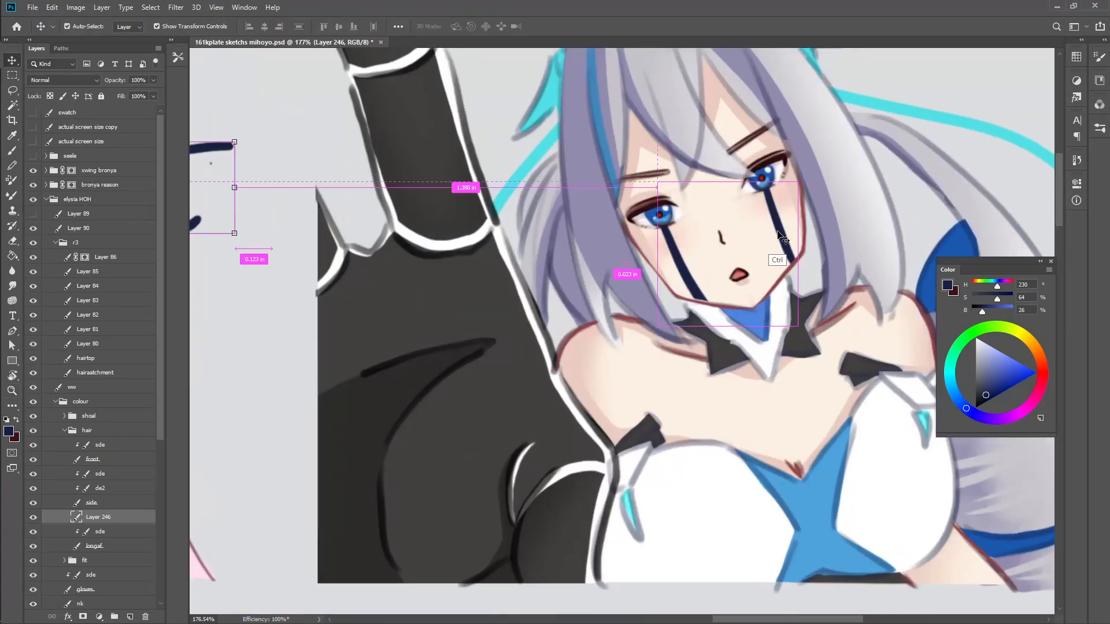
left_click(779, 235, "ctrl")
mouse_move(741, 263)
left_mouse_down()
mouse_move(969, 132)
mouse_move(984, 105)
left_mouse_up()
key("z")
left_click_drag(912, 175, 864, 175)
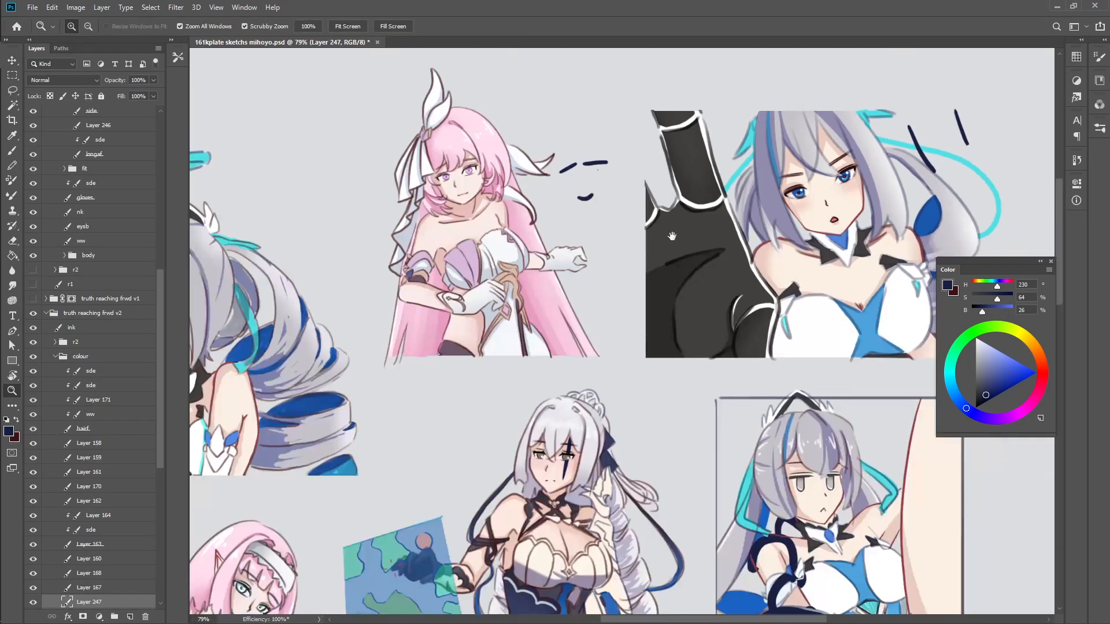
Step: Move the navy stripe off the eye of the silver-haired woman beside the map onto the blank canvas next to her
left_click_drag(672, 235, 685, 219)
left_click_drag(375, 341, 530, 306)
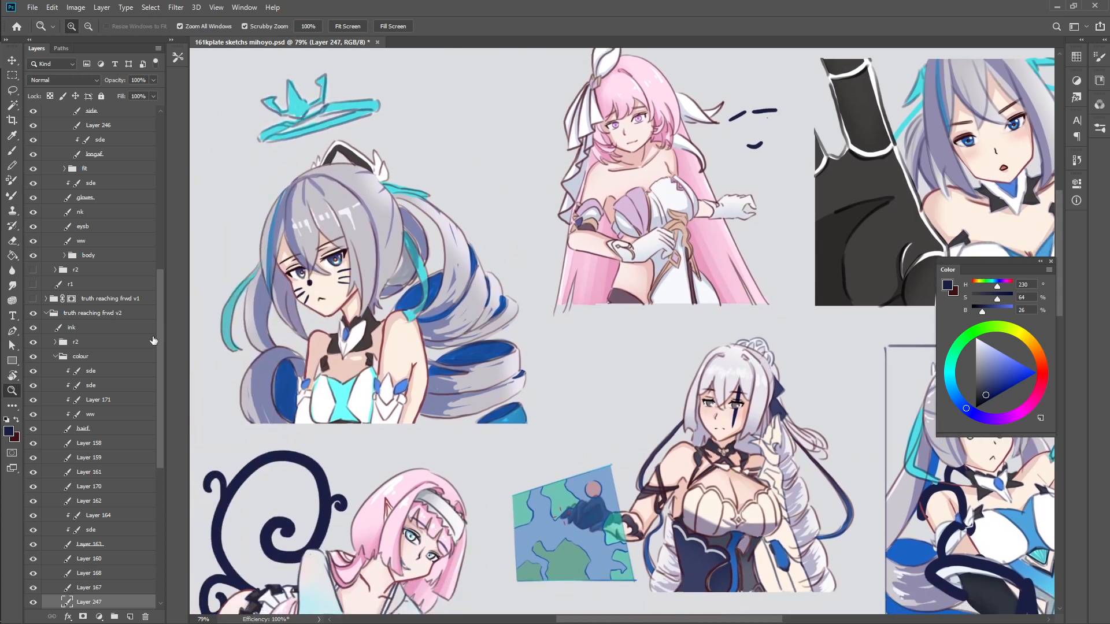
left_click_drag(160, 334, 165, 442)
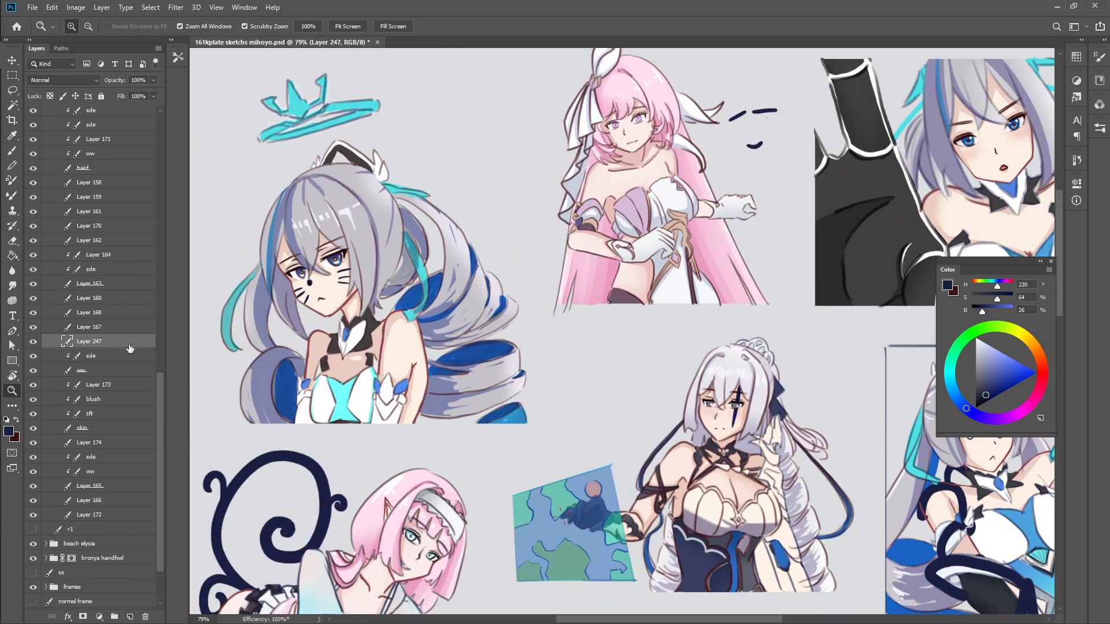
left_click_drag(283, 320, 545, 390)
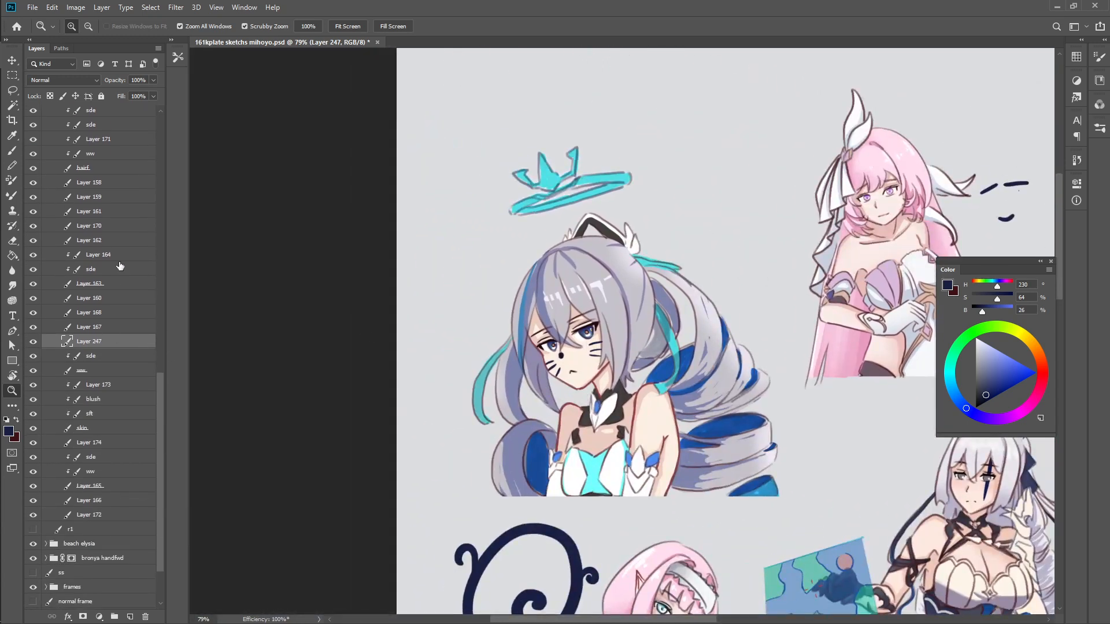
left_click_drag(645, 378, 385, 239)
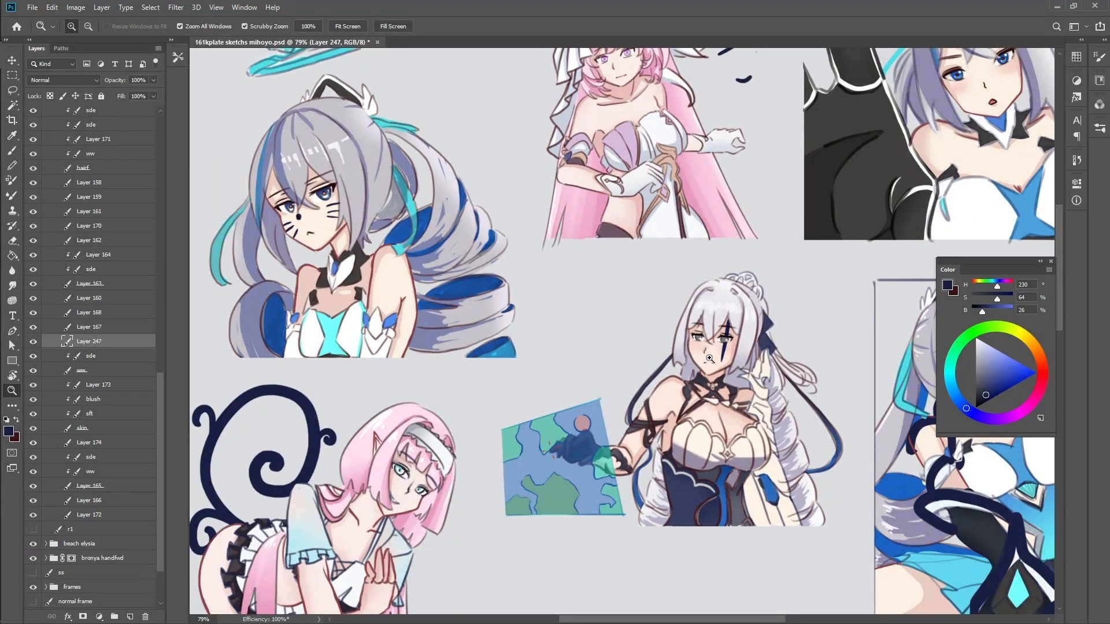
mouse_move(710, 358)
left_mouse_down()
mouse_move(777, 338)
mouse_move(641, 260)
mouse_move(852, 211)
left_mouse_up()
left_click(751, 336, "ctrl")
key("z")
left_click_drag(777, 245, 708, 255)
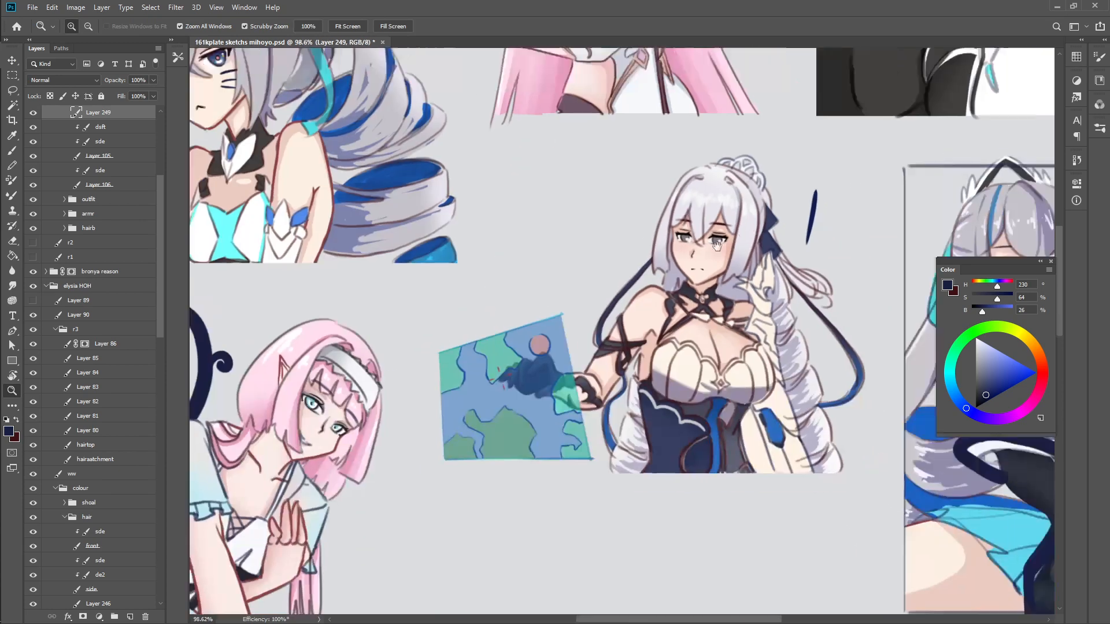
Step: Shift the navy spiral behind the pink-haired elf character up and to the right, behind her head
left_click_drag(412, 328, 355, 352)
left_click_drag(458, 318, 895, 151)
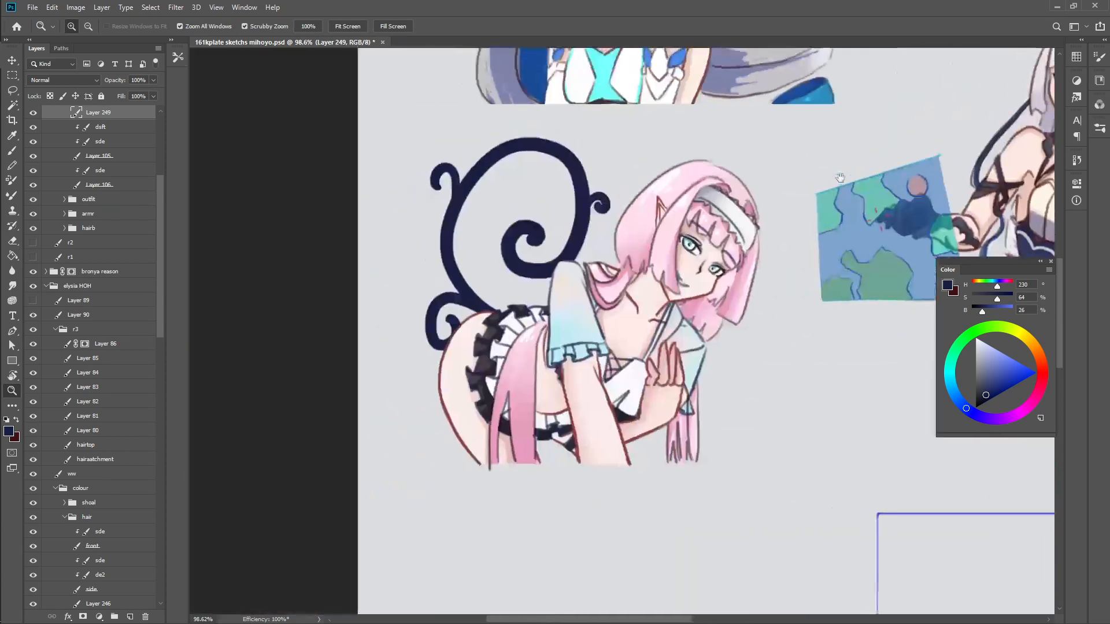
left_click_drag(487, 175, 529, 172)
key("v")
left_click(628, 189, "ctrl")
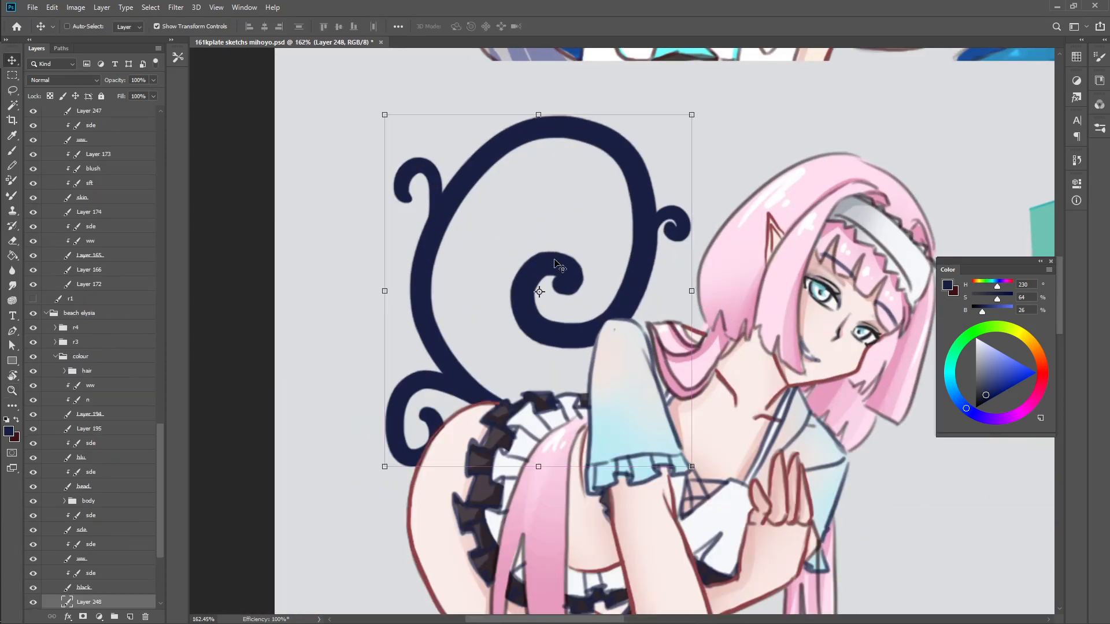
left_click_drag(553, 261, 719, 158)
scroll(156, 503, "down", 4)
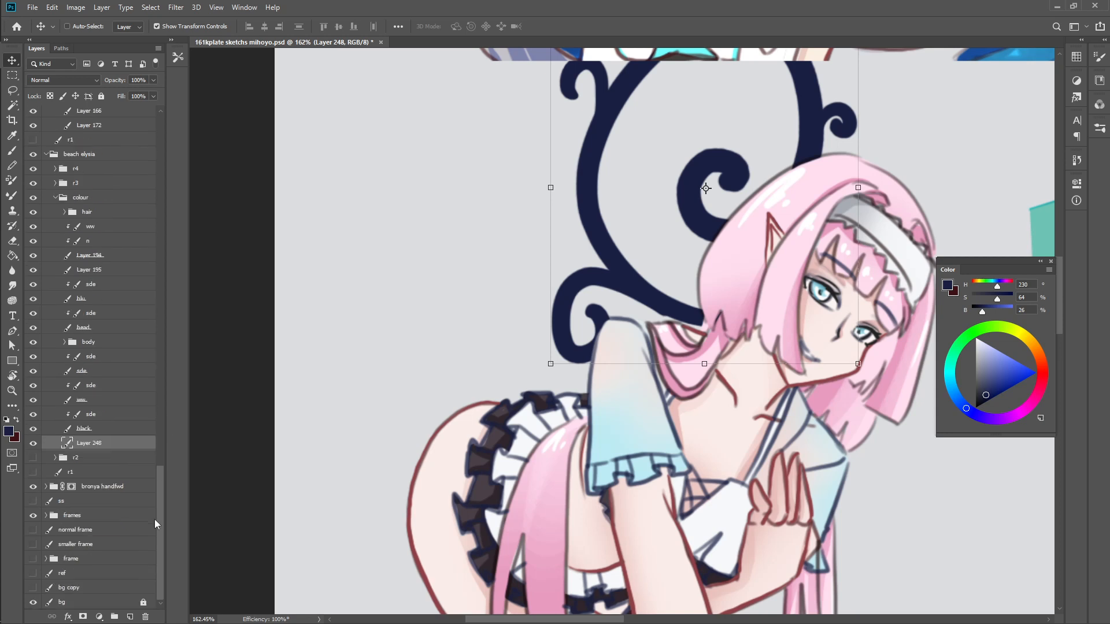
scroll(154, 519, "up", 11)
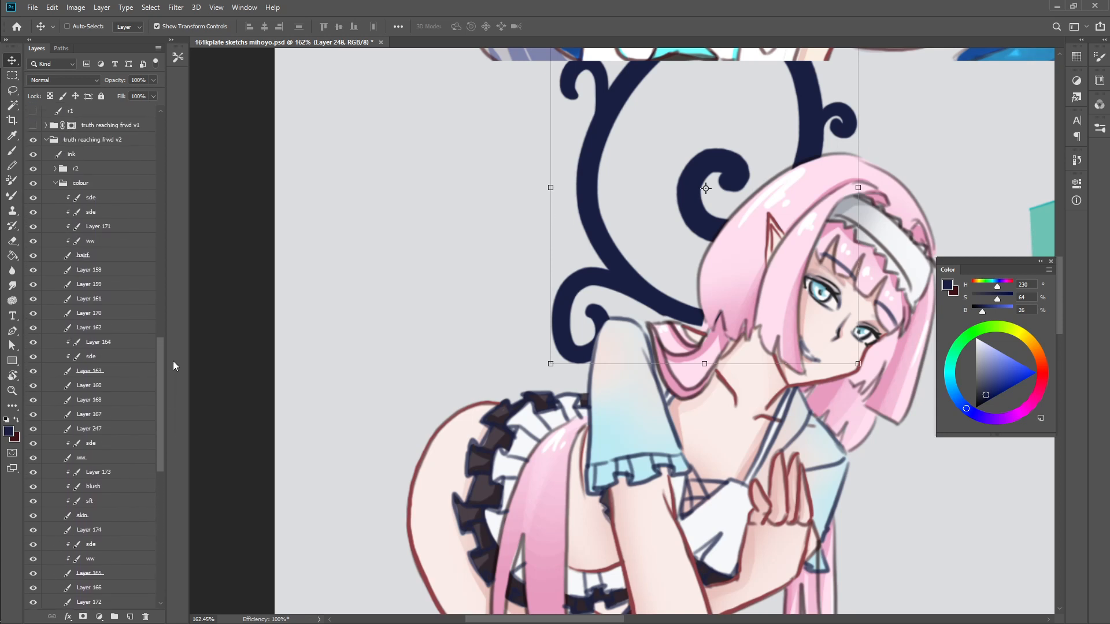
left_click_drag(172, 360, 178, 213)
key("z")
left_click_drag(746, 214, 700, 214)
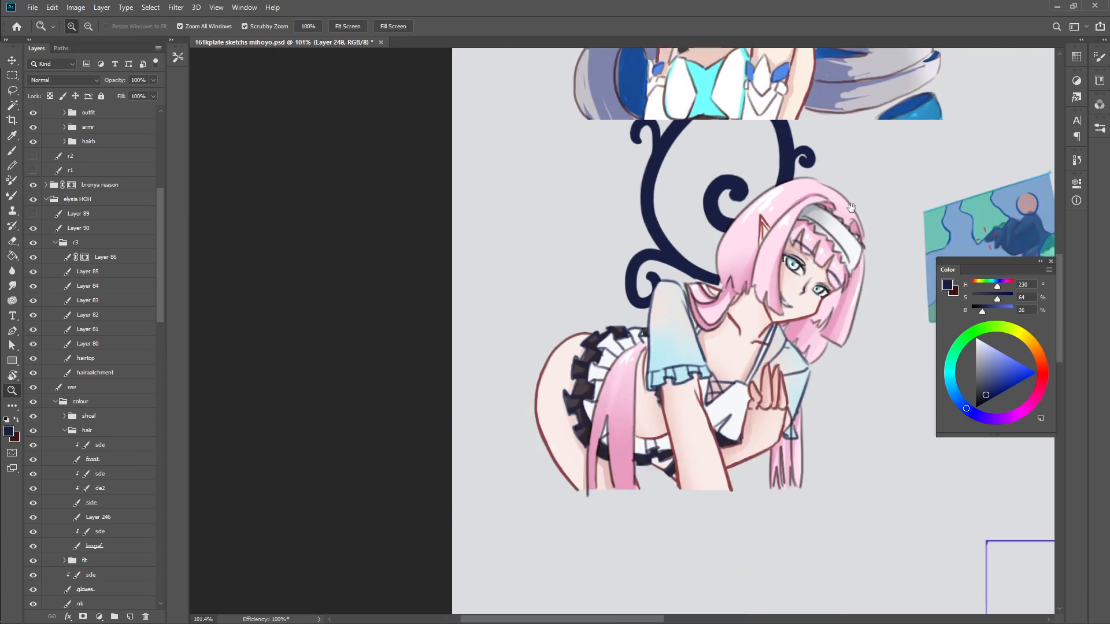
Step: Shift the thick navy outline drawn over the arms of the framed grey-haired character out of its place
left_click_drag(851, 208, 396, 190)
mouse_move(828, 160)
left_mouse_down()
mouse_move(758, 195)
mouse_move(493, 241)
left_mouse_up()
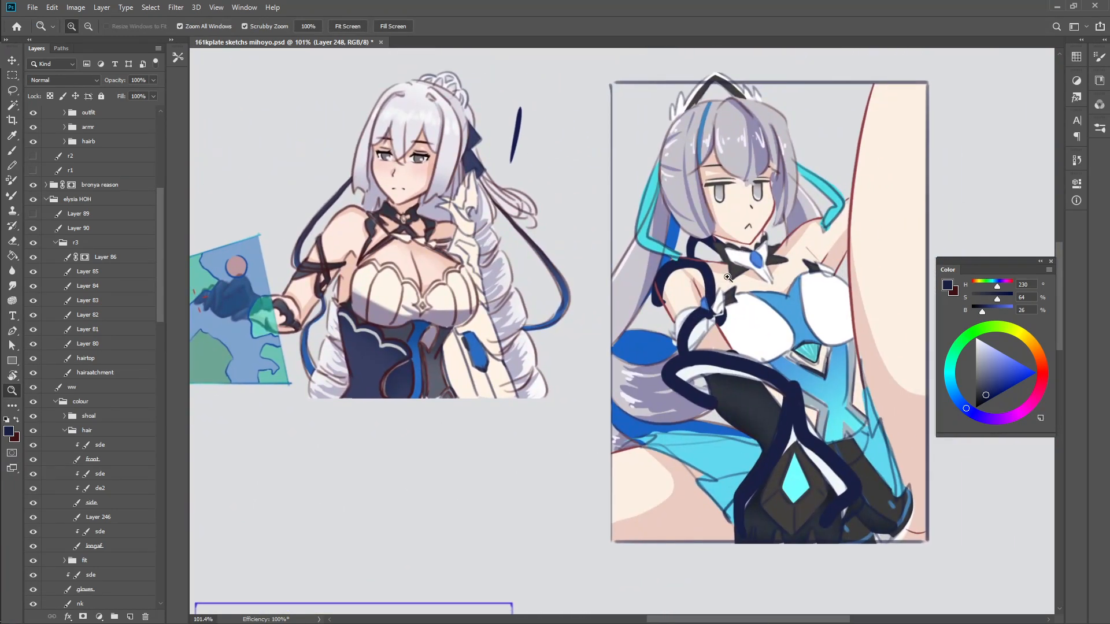
mouse_move(727, 277)
left_mouse_down()
mouse_move(717, 298)
mouse_move(439, 177)
mouse_move(604, 144)
mouse_move(601, 170)
left_mouse_up()
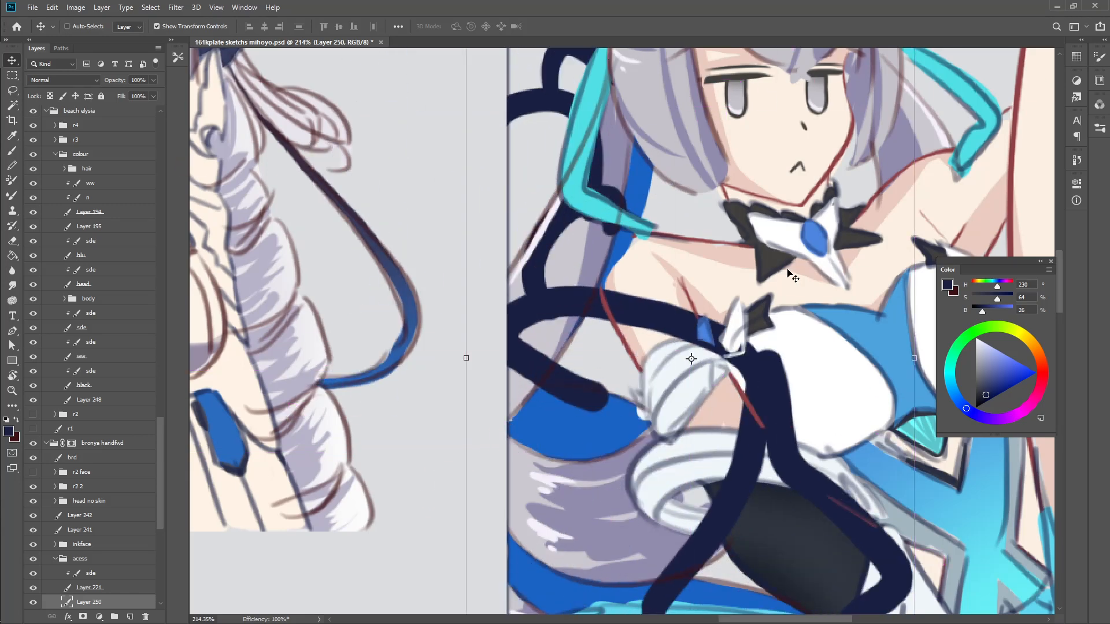
left_click_drag(499, 243, 790, 340)
key("z")
mouse_move(694, 231)
left_mouse_down()
mouse_move(565, 185)
mouse_move(667, 223)
mouse_move(811, 313)
mouse_move(666, 521)
mouse_move(772, 328)
mouse_move(735, 296)
mouse_move(736, 275)
left_mouse_up()
left_click_drag(736, 276, 667, 145)
mouse_move(668, 145)
left_mouse_down()
mouse_move(520, 200)
mouse_move(535, 221)
left_mouse_up()
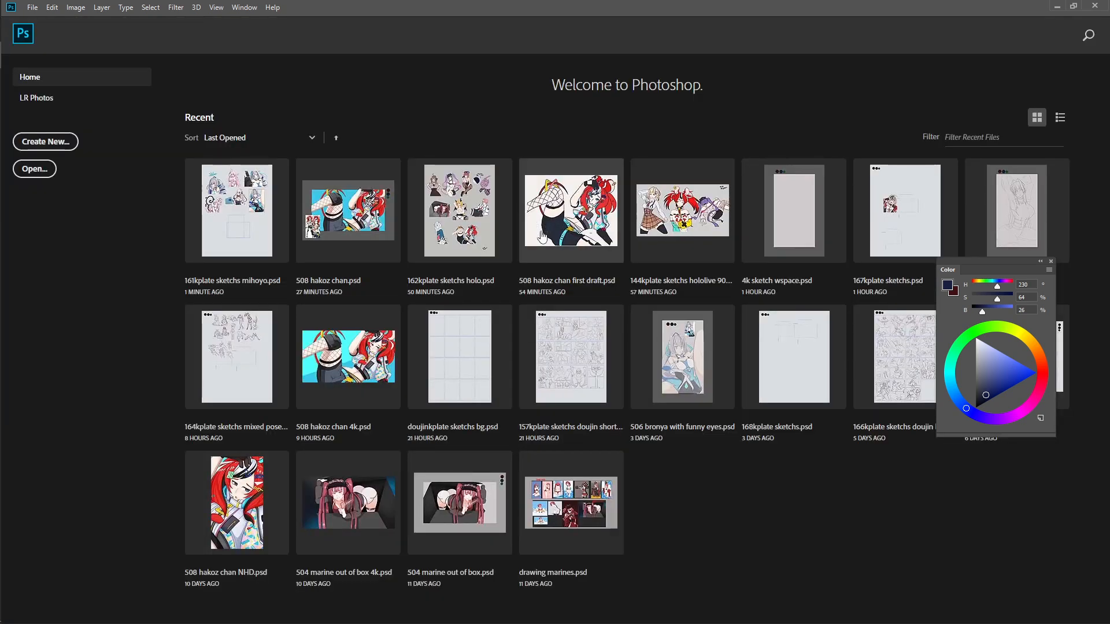
Step: Open 508 hakoz chan.psd and shift the tic-tac-toe grid drawn over the red-haired character's face
left_click(348, 211)
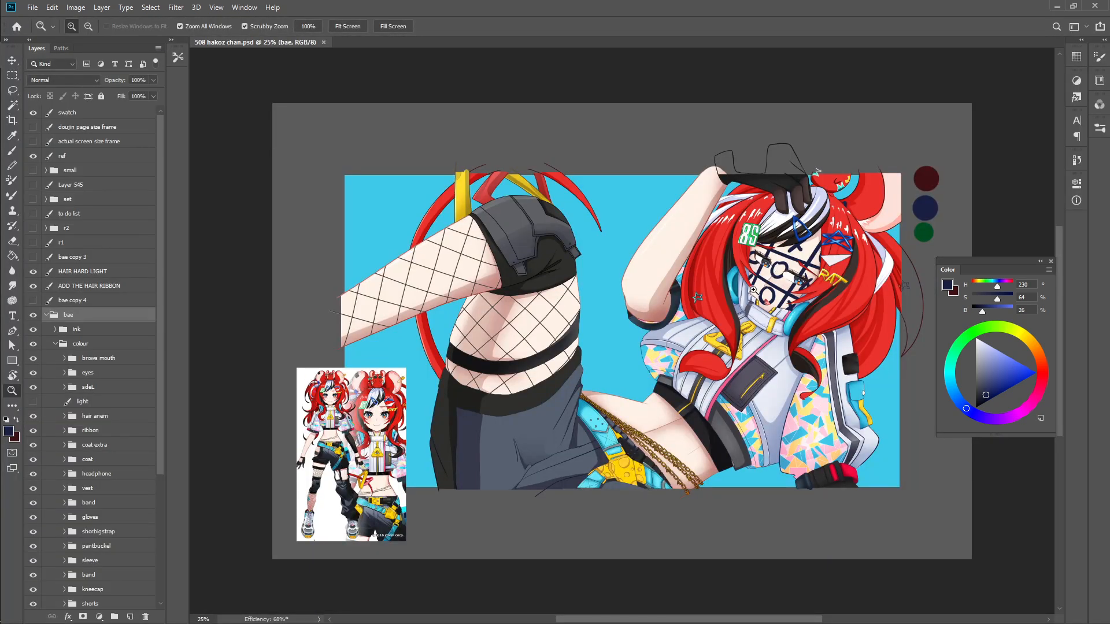
left_click(712, 305)
left_click_drag(818, 236, 706, 237)
left_click_drag(599, 332, 599, 252)
key("r")
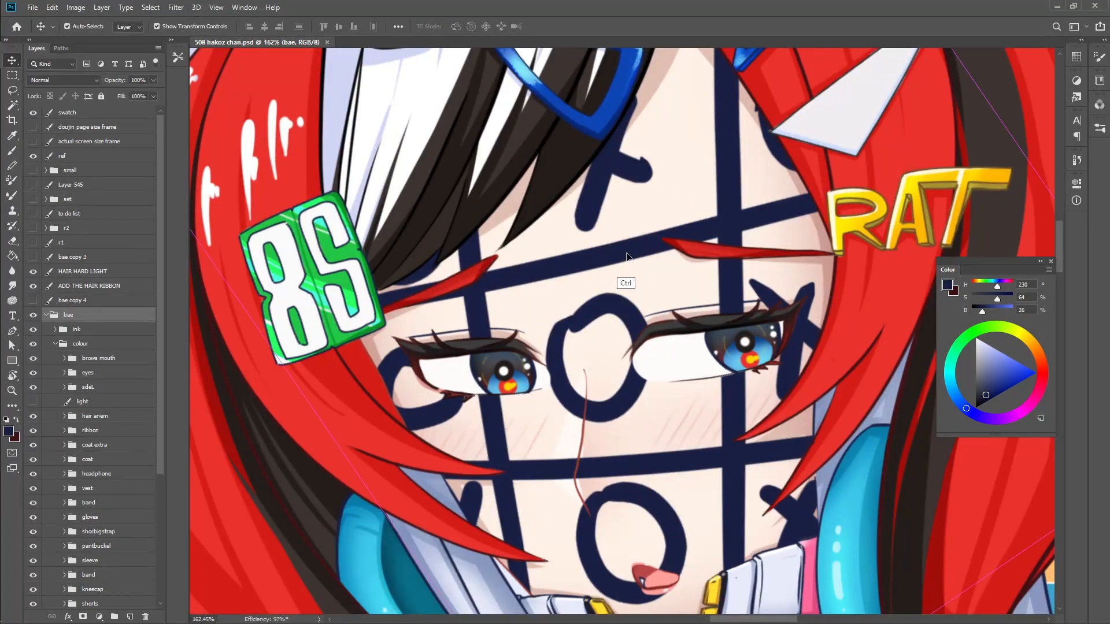
left_click(626, 257, "ctrl")
mouse_move(634, 298)
left_mouse_down()
mouse_move(595, 297)
mouse_move(720, 214)
mouse_move(832, 167)
mouse_move(891, 260)
mouse_move(578, 301)
mouse_move(365, 389)
mouse_move(289, 370)
mouse_move(257, 424)
mouse_move(529, 366)
mouse_move(957, 188)
mouse_move(745, 324)
mouse_move(596, 359)
mouse_move(566, 324)
mouse_move(665, 330)
left_mouse_up()
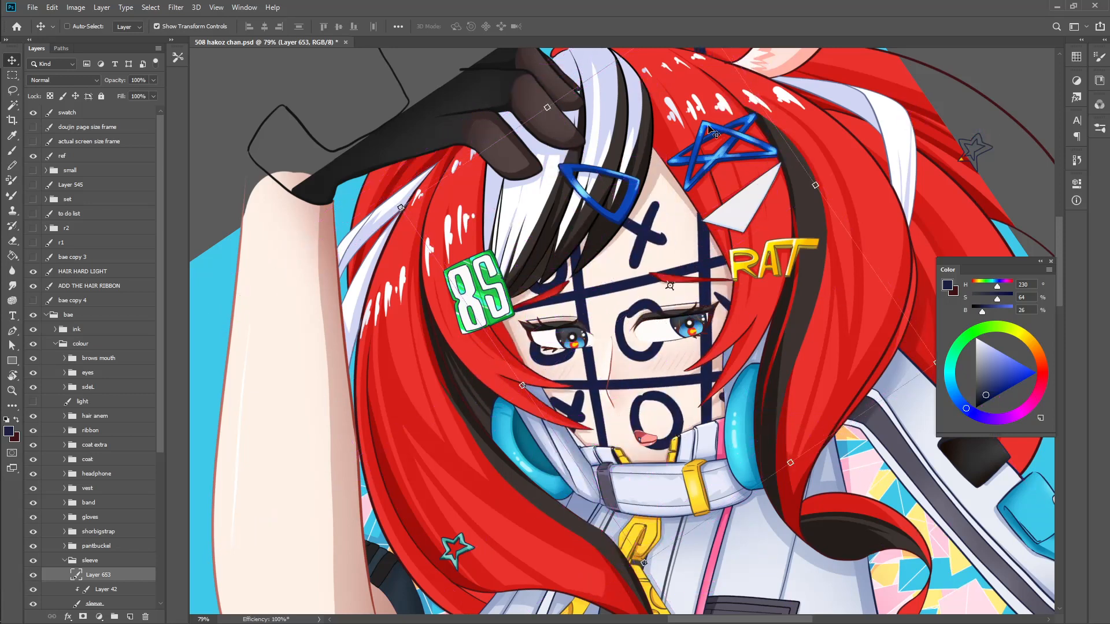
Step: Delete the tic-tac-toe doodle layer from the character's face and close the saved illustration
key("Escape")
key("z")
mouse_move(698, 258)
left_mouse_down()
mouse_move(650, 283)
mouse_move(707, 264)
left_mouse_up()
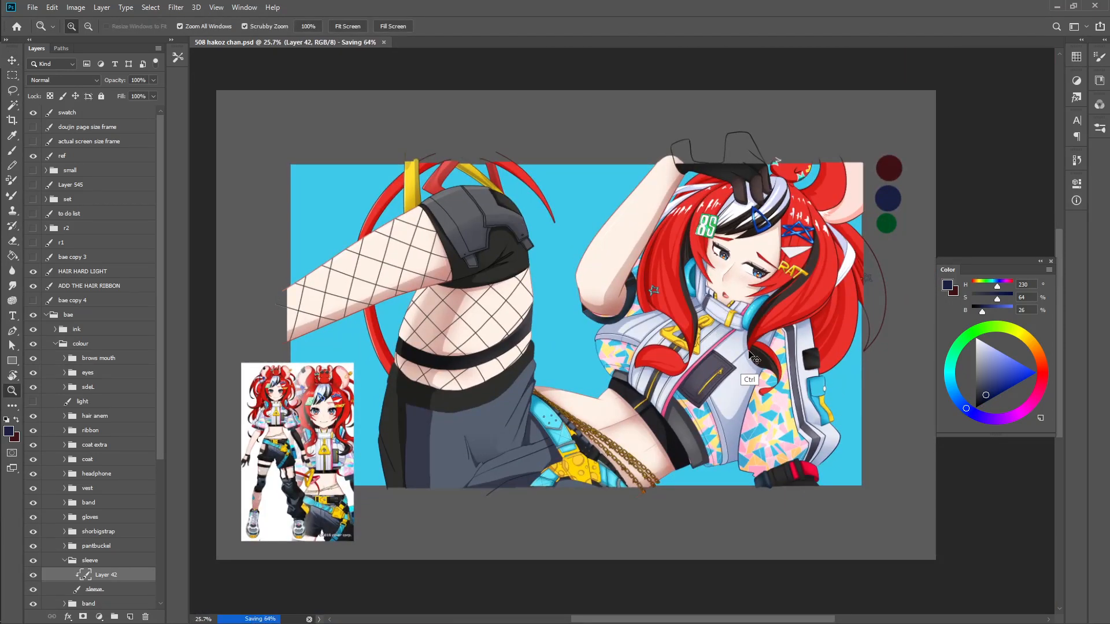
key("ctrl+0")
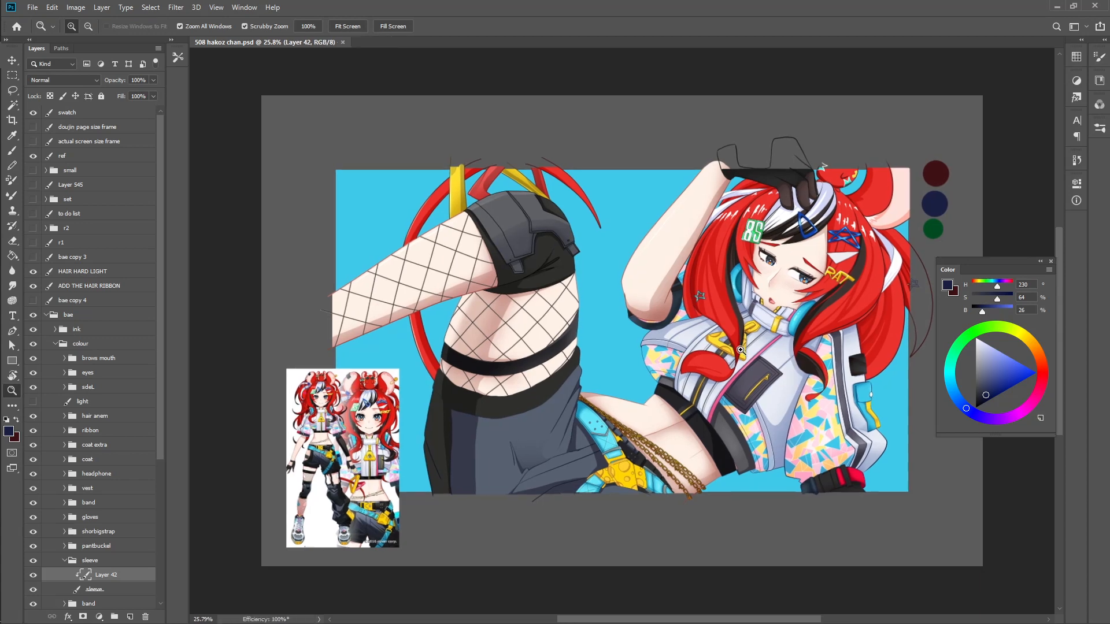
left_click(1087, 8)
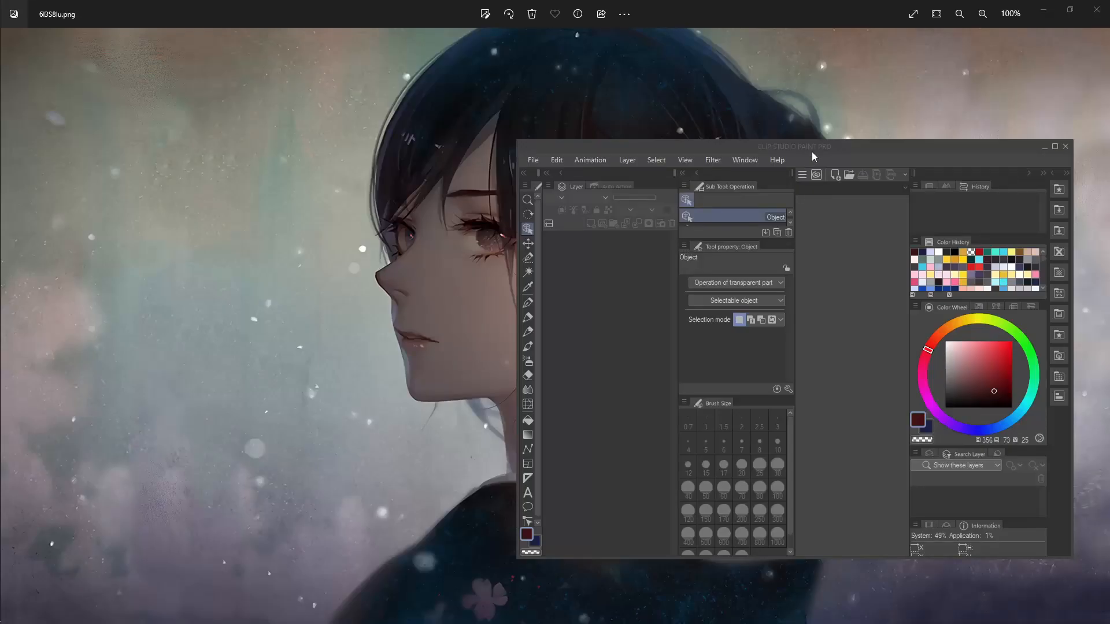
Step: Maximize the Clip Studio Paint window and open the recent illustration 502 bronya herrscher of truth.psd
left_click(813, 149)
double_click(718, 146)
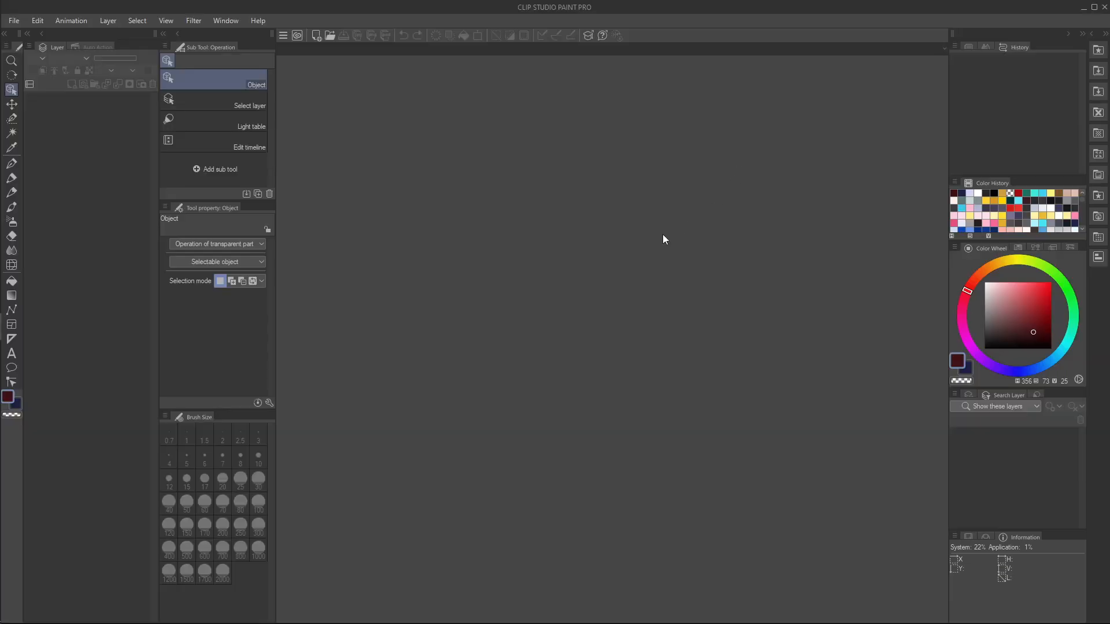
left_click(14, 24)
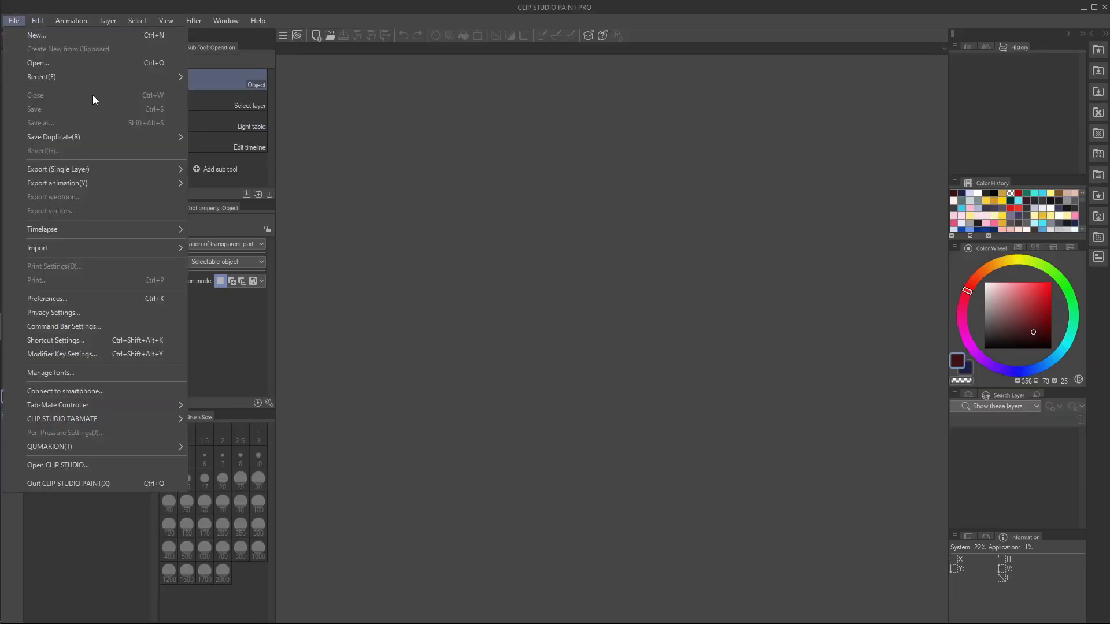
mouse_move(131, 78)
left_click(400, 82)
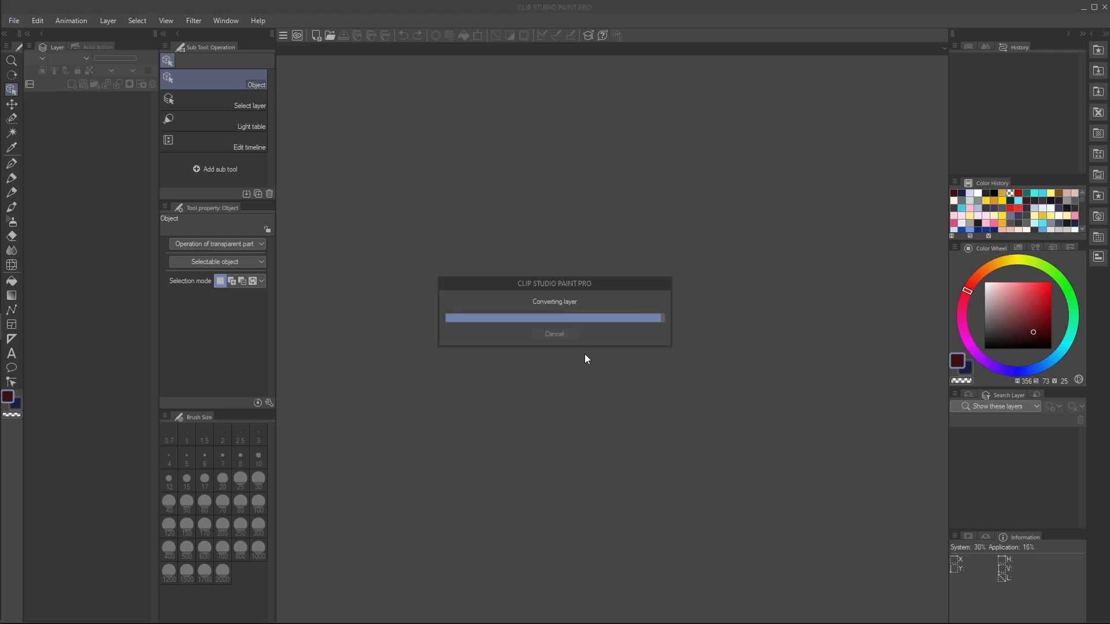
Step: Examine the grey-haired character's face, eyes and front hair up close
key("ctrl+space")
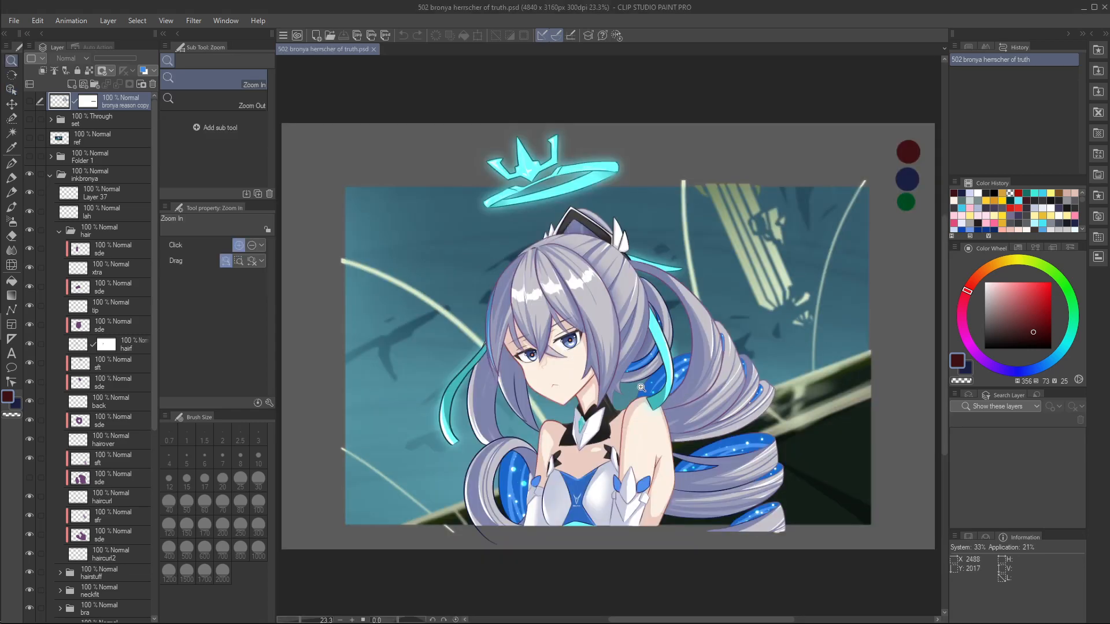
left_click_drag(617, 396, 607, 259)
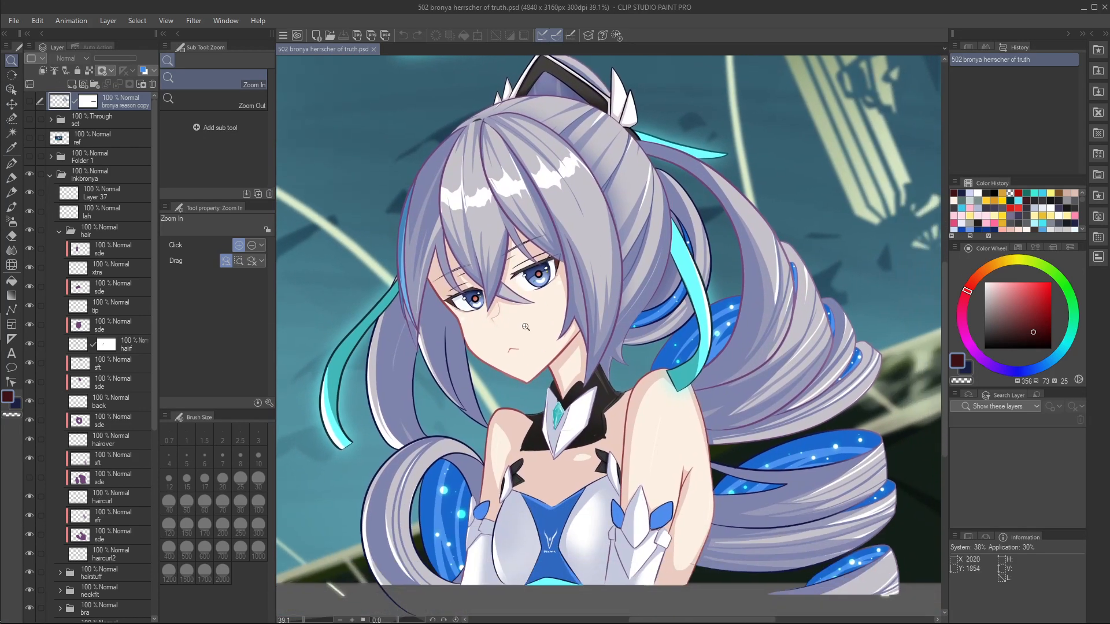
mouse_move(526, 326)
left_mouse_down()
mouse_move(552, 317)
mouse_move(541, 318)
left_mouse_up()
left_click_drag(669, 227, 702, 330)
left_click_drag(624, 240, 636, 200)
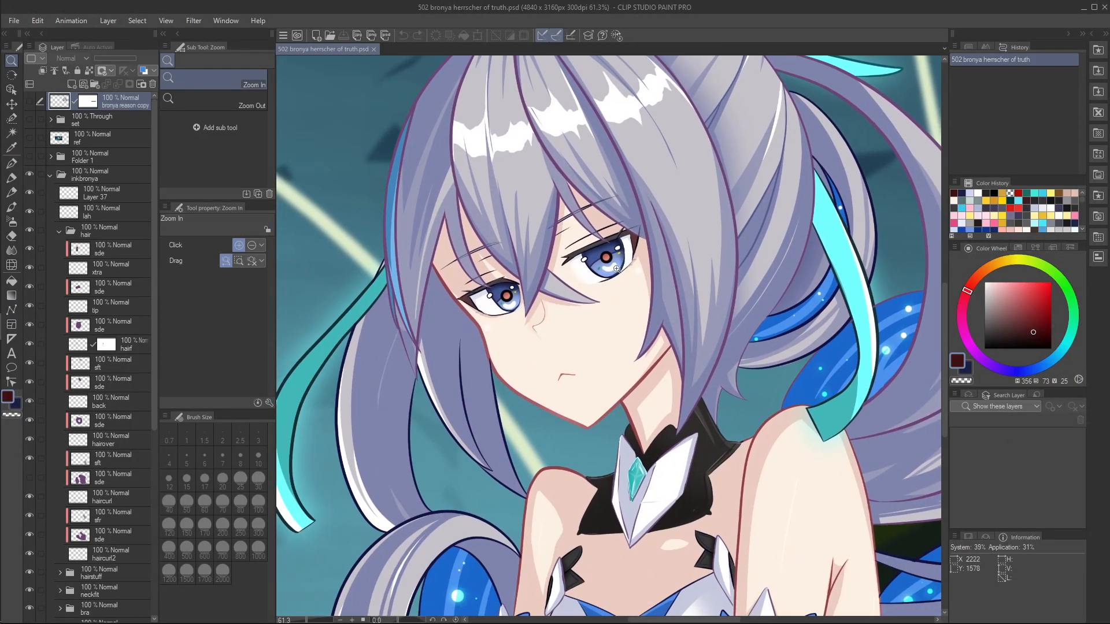
left_click(696, 214)
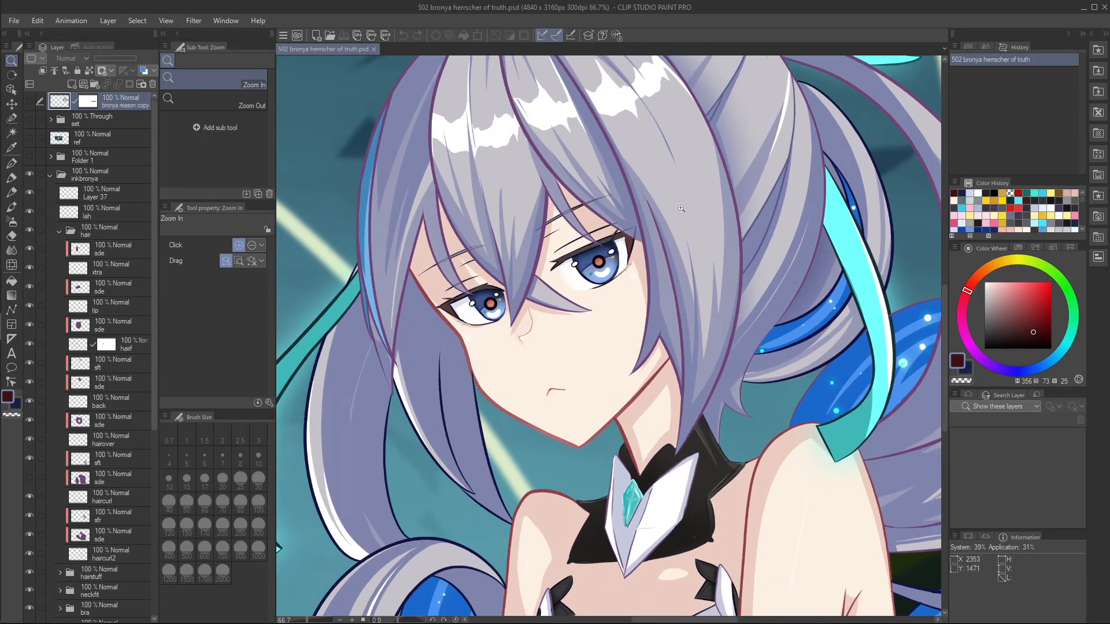
left_click(682, 208)
left_click(684, 209)
left_click_drag(717, 243, 649, 216)
Step: Shift the vent and front hair colour layers out of place, moving the front layer up and right toward the ponytail
key("o")
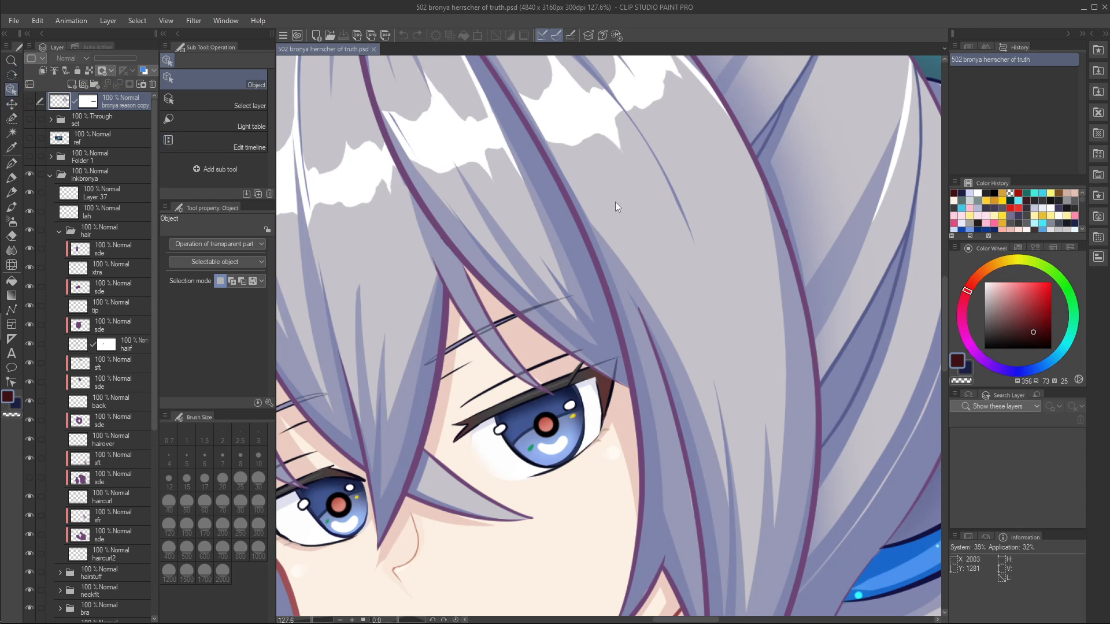
left_click(723, 290)
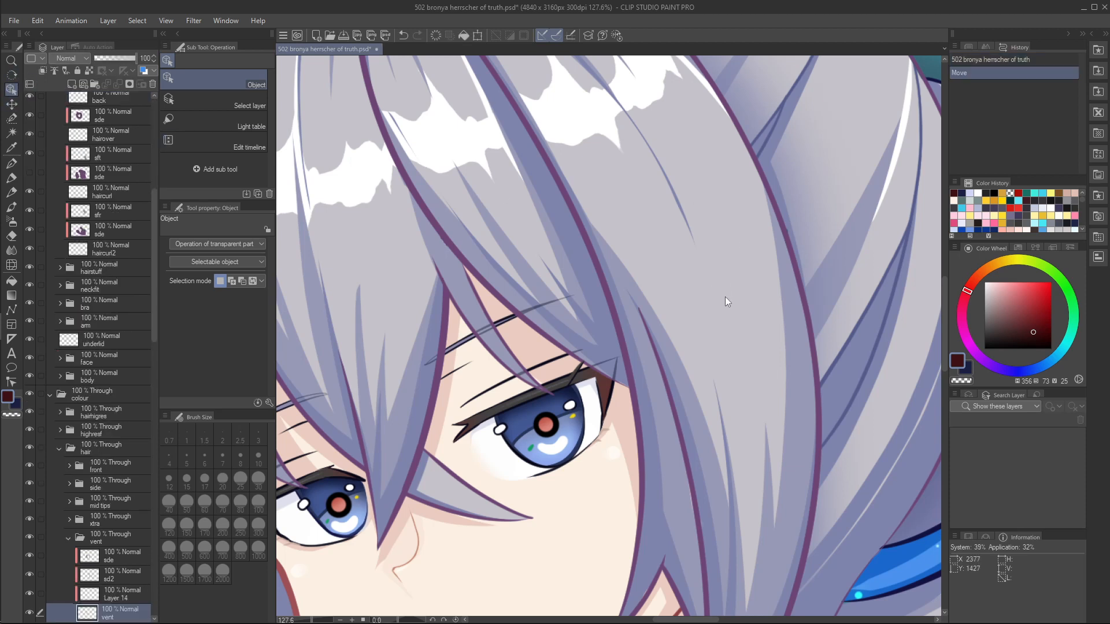
left_click_drag(691, 378, 643, 269)
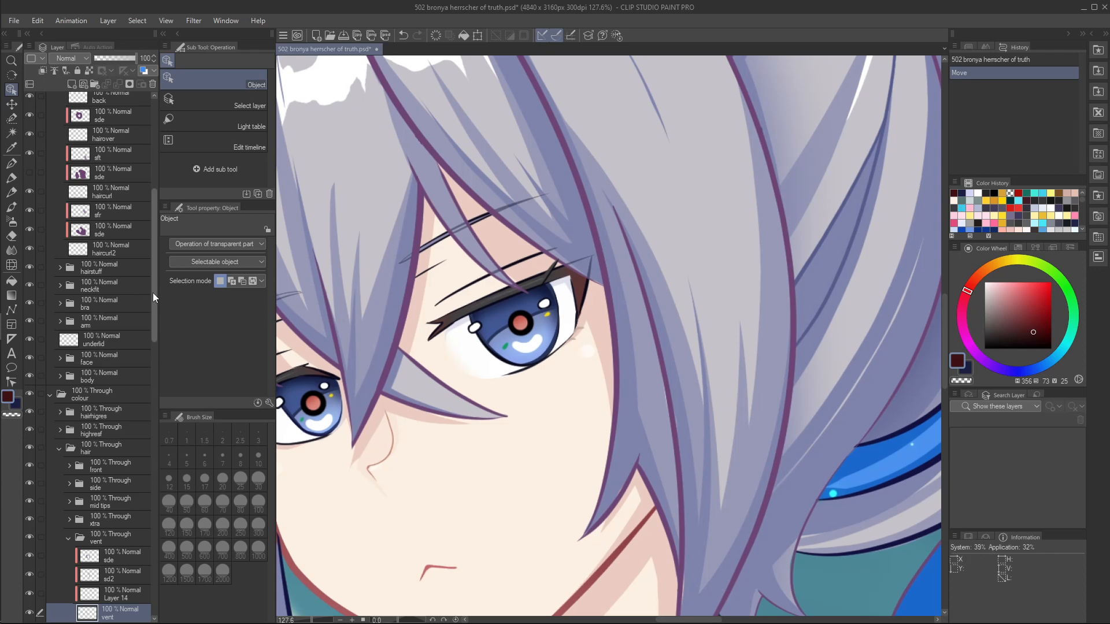
left_click_drag(153, 292, 127, 356)
left_click_drag(727, 237, 376, 386)
left_click_drag(376, 386, 511, 354)
key("ctrl+space")
left_click_drag(653, 327, 604, 286)
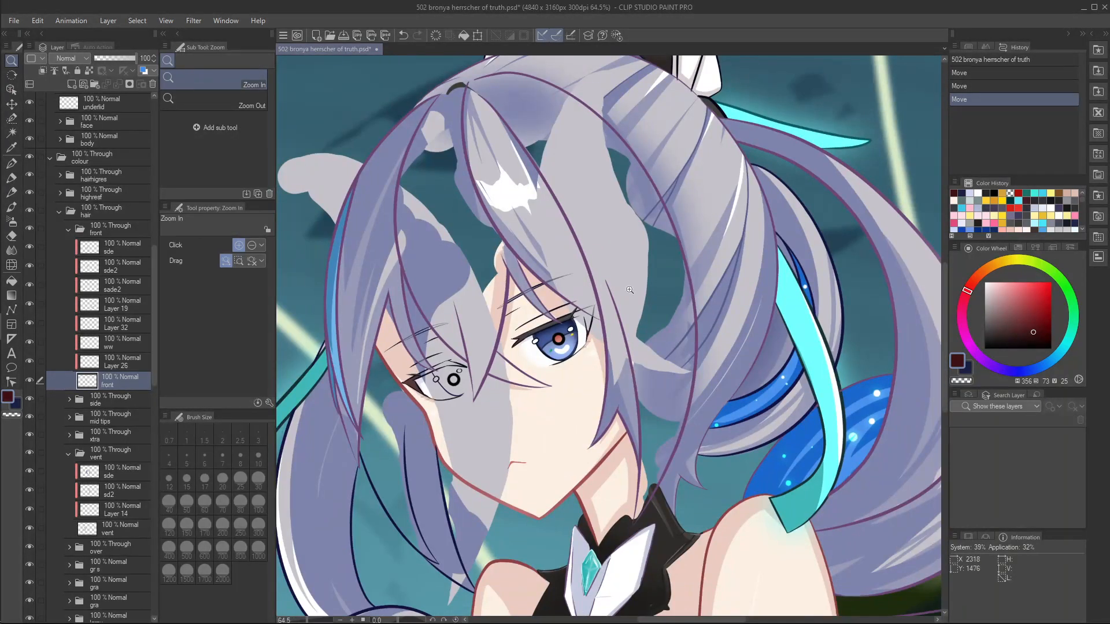
left_click_drag(628, 242, 819, 186)
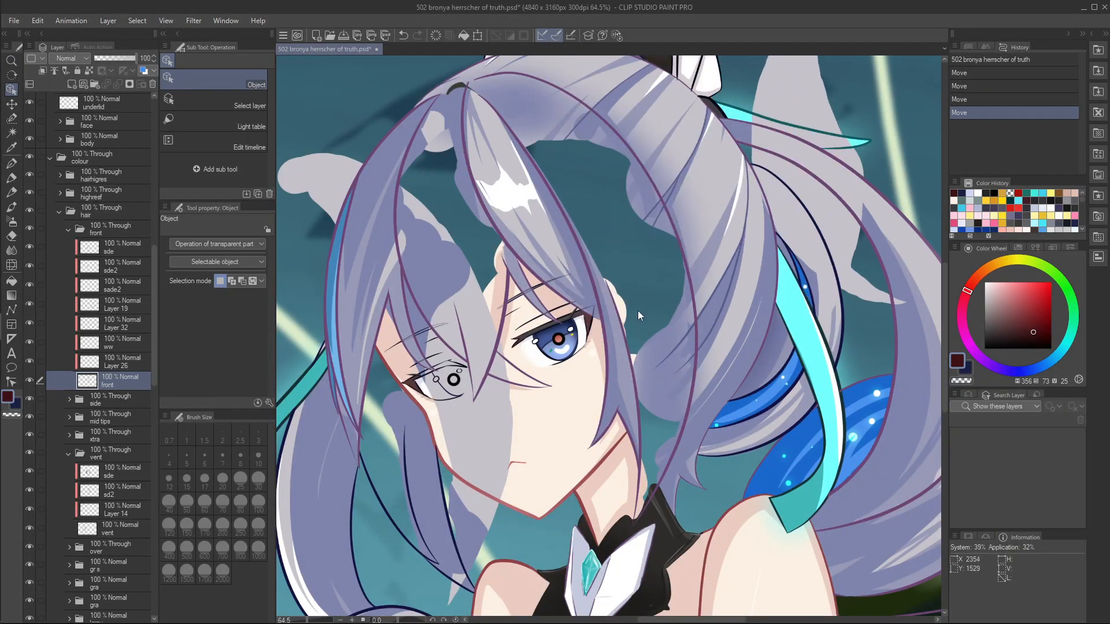
Step: Shift the gra colour layer of the long curls up and to the right
left_click_drag(815, 392, 620, 184)
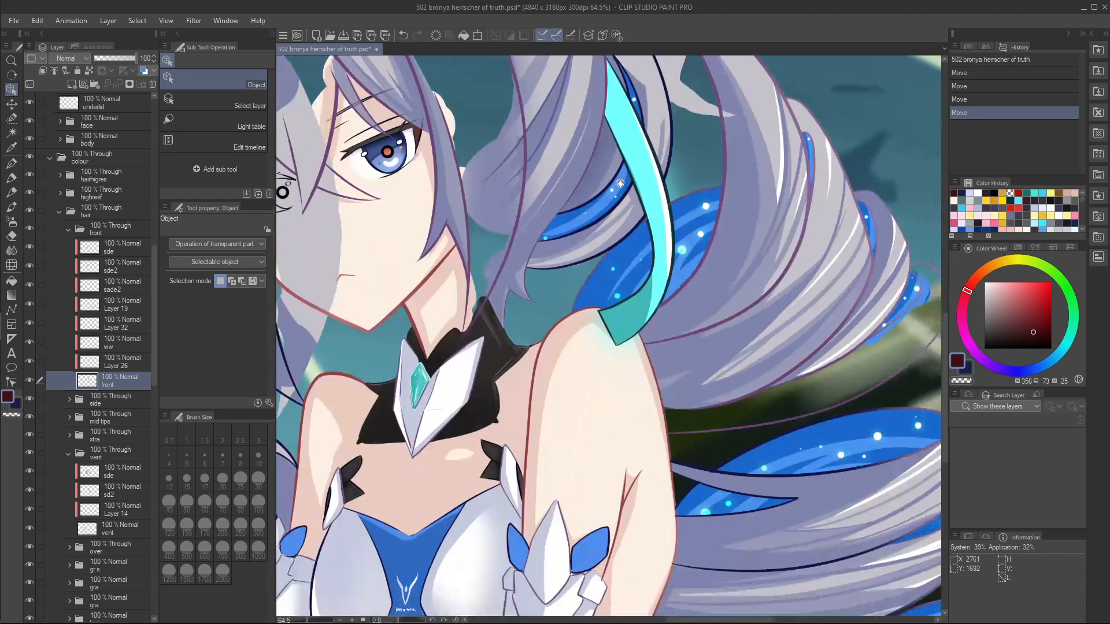
left_click(821, 247)
left_click_drag(803, 243, 847, 203)
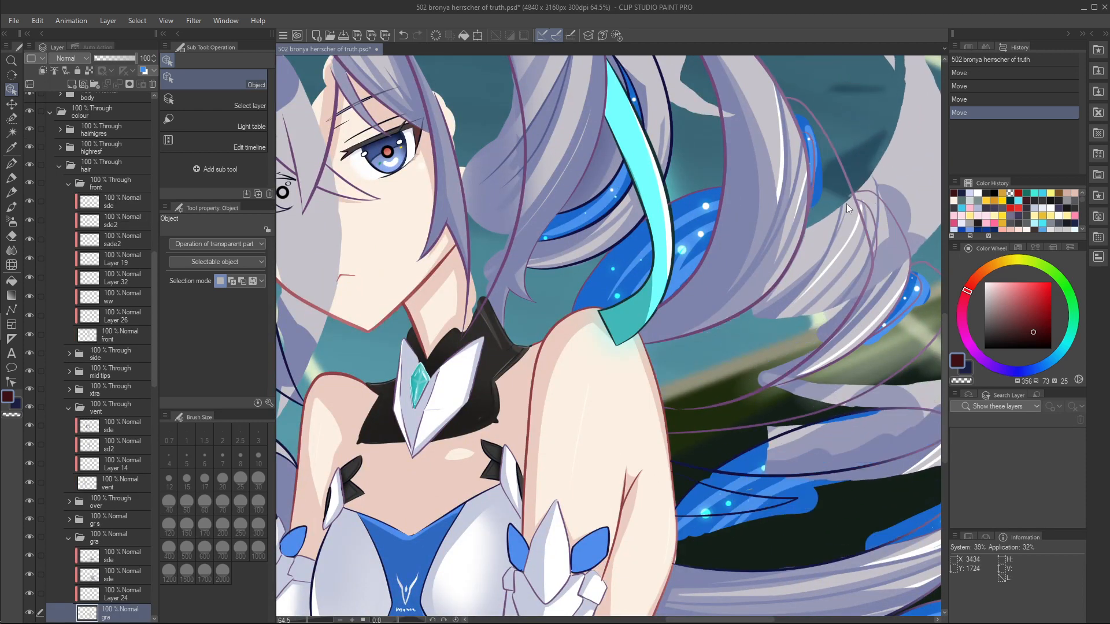
Step: Shift the armout skin layer of the character's arm out of place
left_click_drag(418, 331, 707, 178)
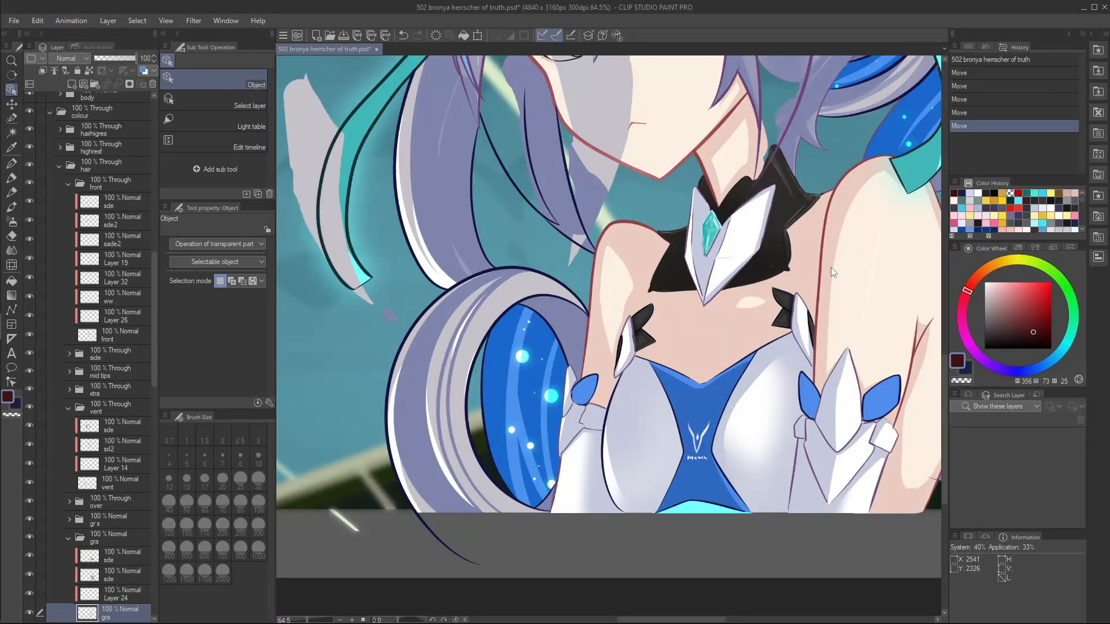
left_click_drag(831, 267, 573, 263)
left_click(645, 266)
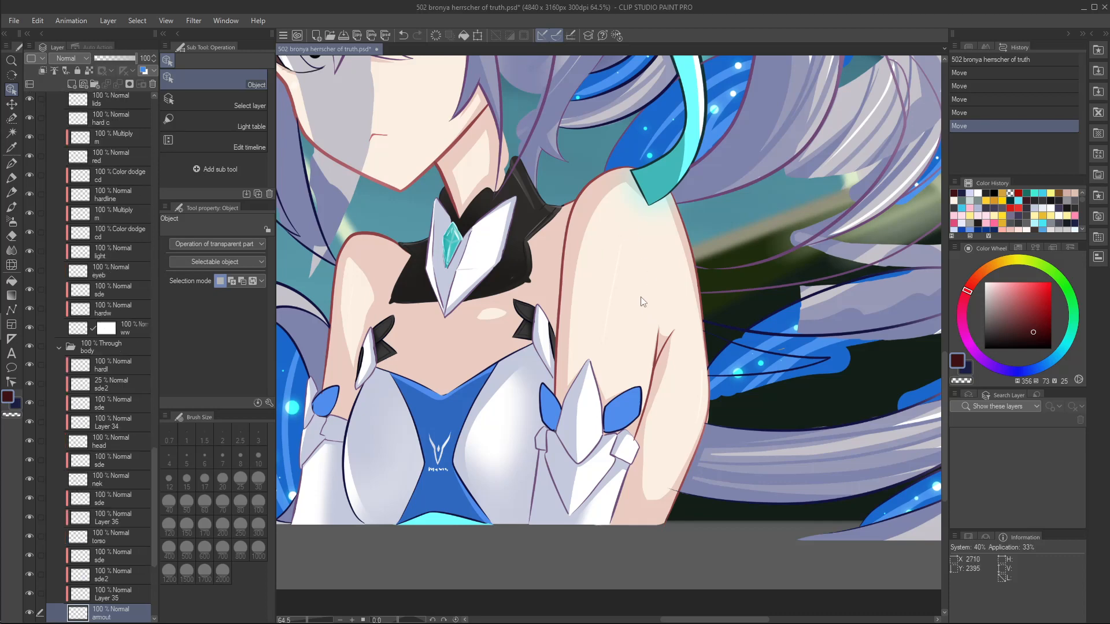
left_click_drag(642, 302, 758, 243)
left_click_drag(735, 247, 628, 270)
Step: Try shifting the haircurl line layer beside the ponytail, and undo that move
left_click_drag(514, 213, 460, 443)
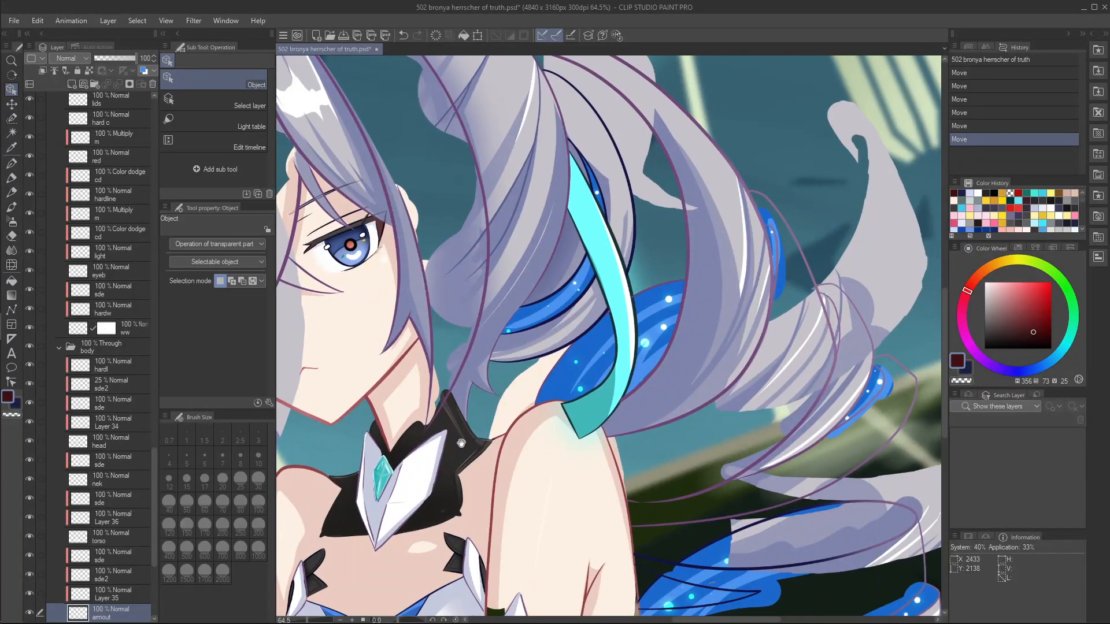
left_click_drag(429, 262, 485, 447)
mouse_move(659, 333)
left_mouse_down()
mouse_move(623, 333)
mouse_move(656, 333)
left_mouse_up()
left_click_drag(613, 264, 716, 171)
left_click_drag(543, 374, 603, 191)
key("ctrl+z")
Step: Try moving the displaced front hair colour layer farther away with Scale/Rotate, and cancel the transformation
left_click_drag(676, 171, 615, 362)
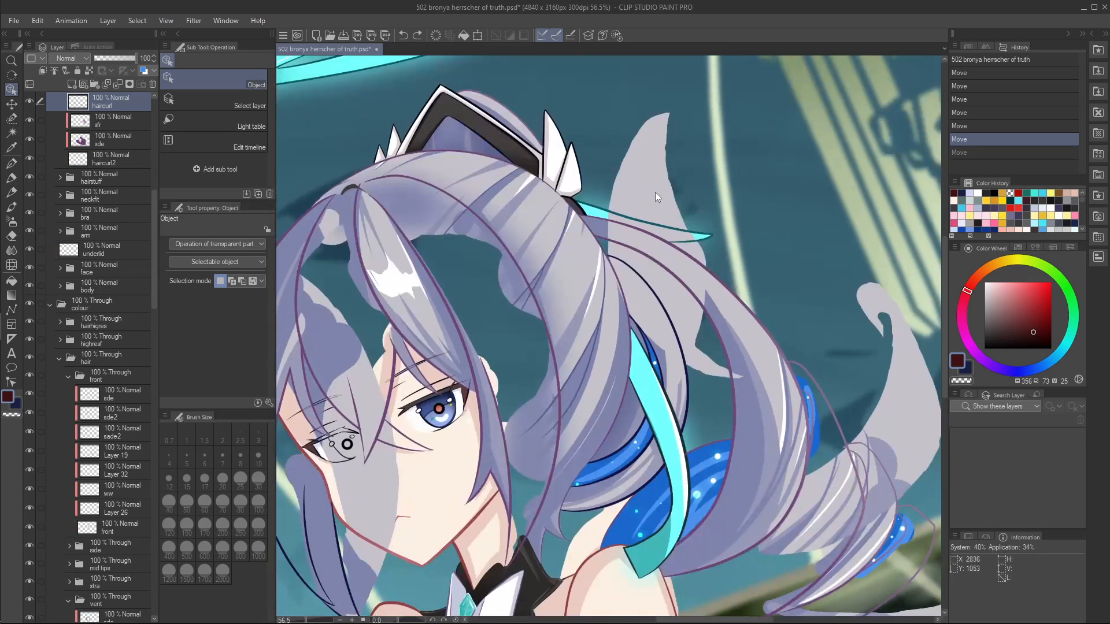
left_click(639, 182)
key("ctrl+t")
left_click_drag(633, 229, 703, 131)
left_click_drag(801, 305, 600, 330)
left_click_drag(577, 258, 719, 371)
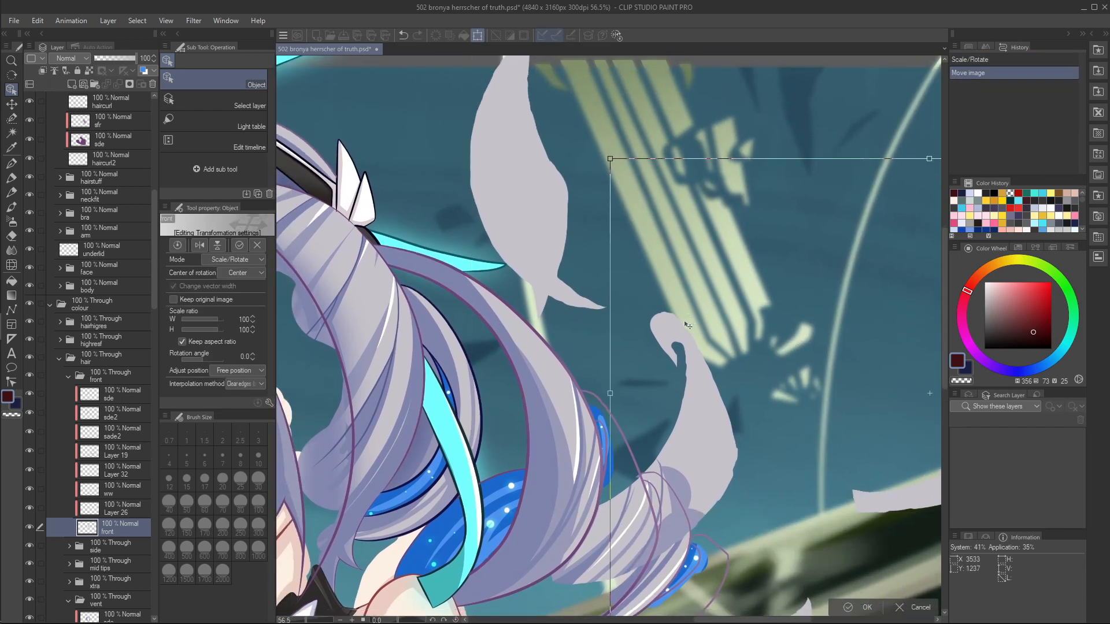
left_click_drag(875, 384, 462, 338)
left_click_drag(459, 340, 728, 242)
key("Escape")
key("ctrl+space")
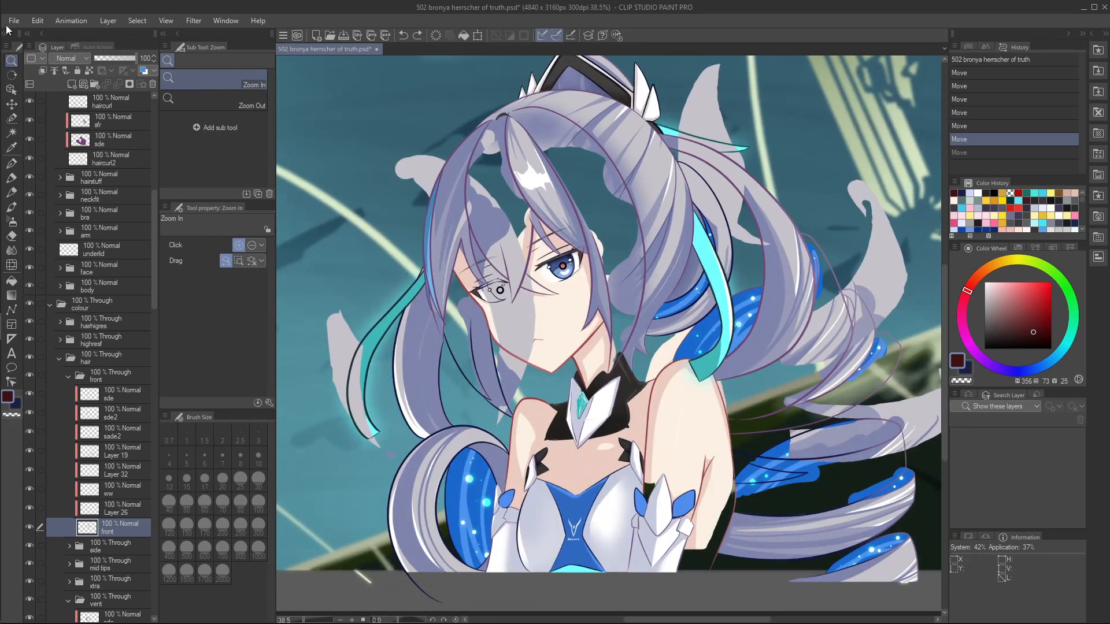
left_click(14, 20)
mouse_move(100, 82)
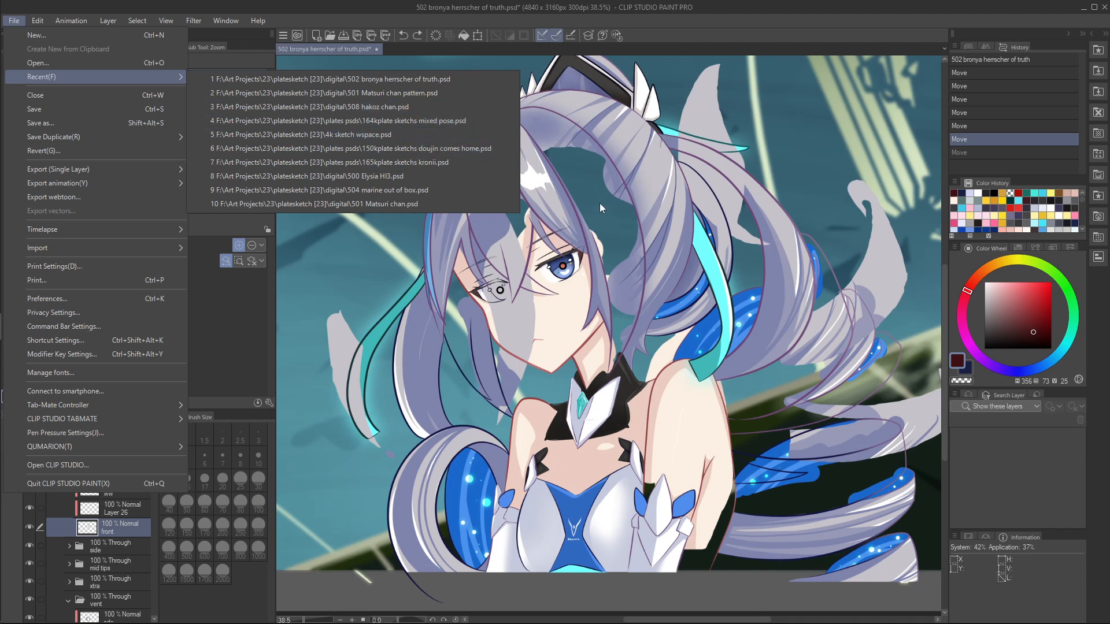
left_click(594, 169)
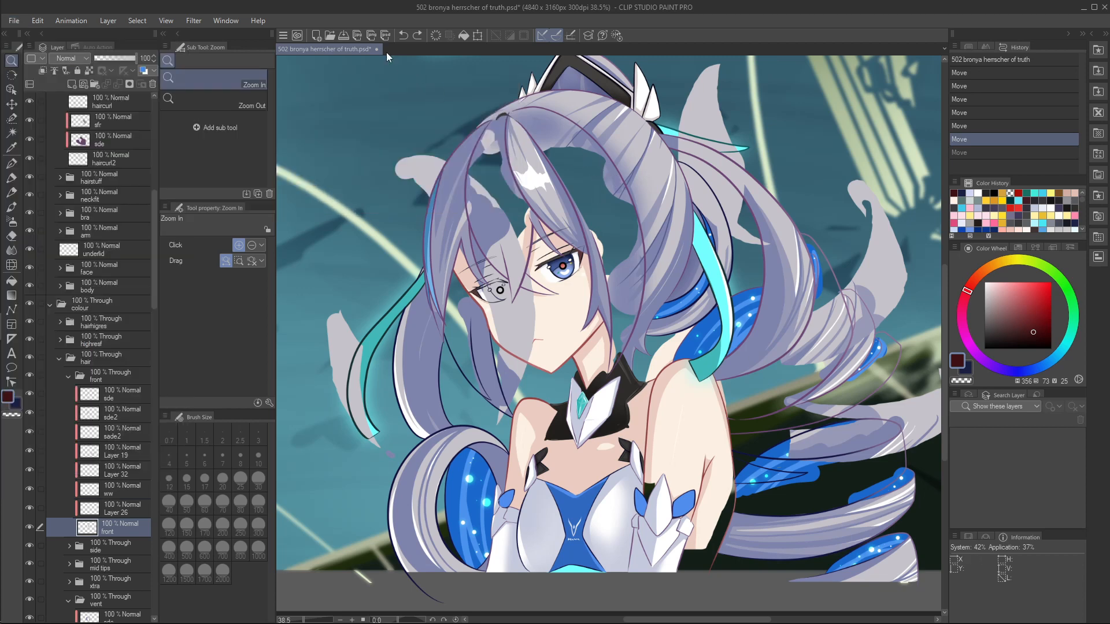
Step: Revert the illustration to its opened state, undoing all the layer moves, and inspect the whole character
left_click_drag(640, 234, 617, 225)
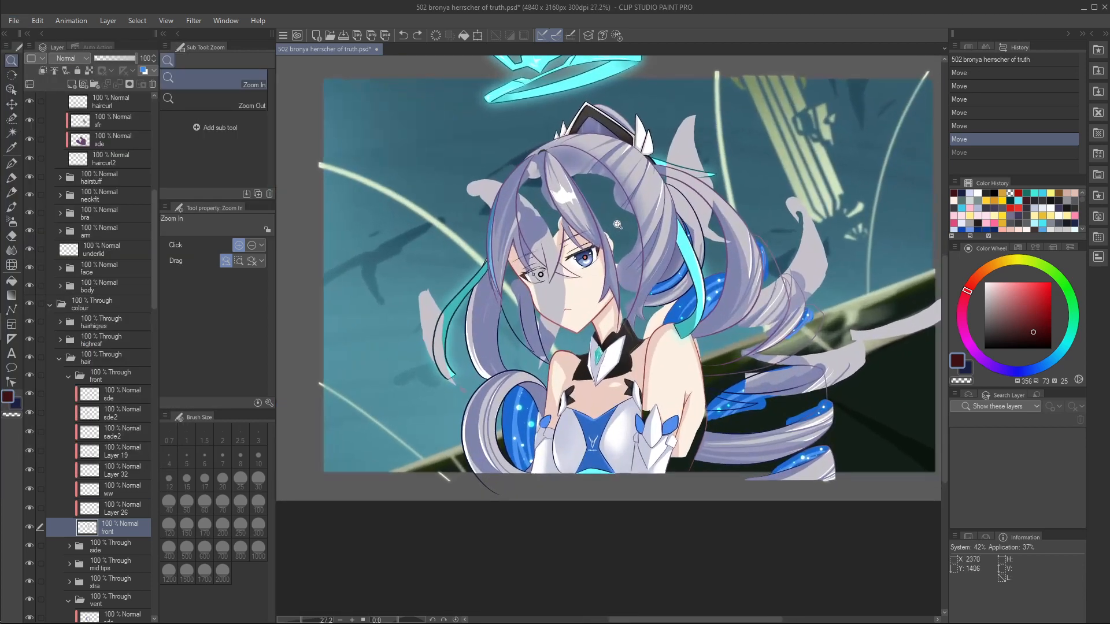
left_click(980, 61)
left_click_drag(615, 289, 640, 288)
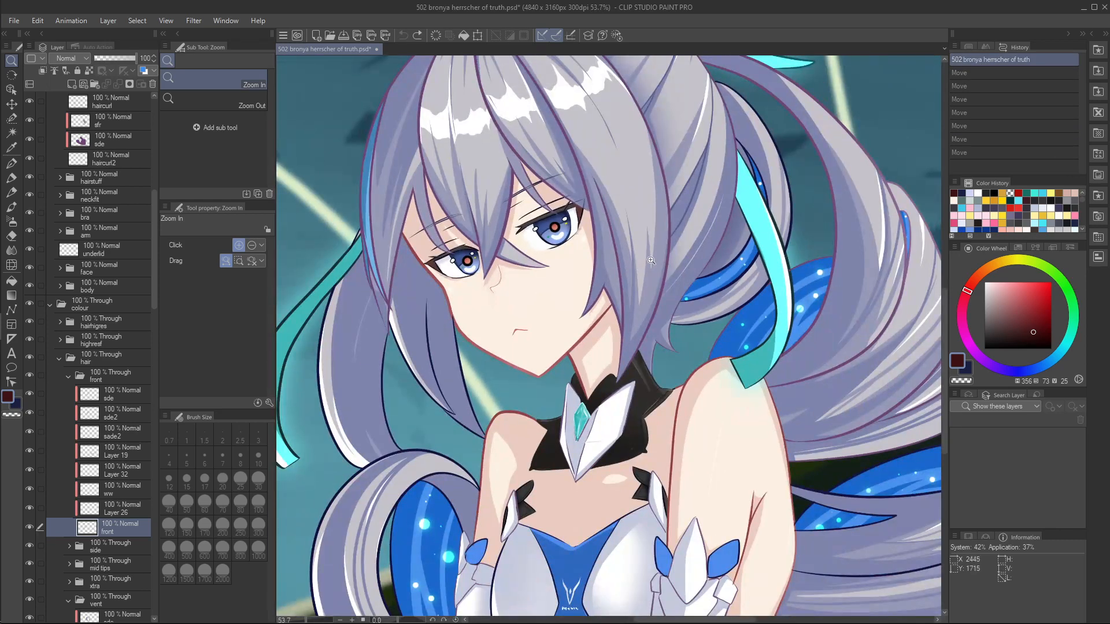
left_click_drag(527, 213, 583, 271)
left_click_drag(524, 359, 554, 297)
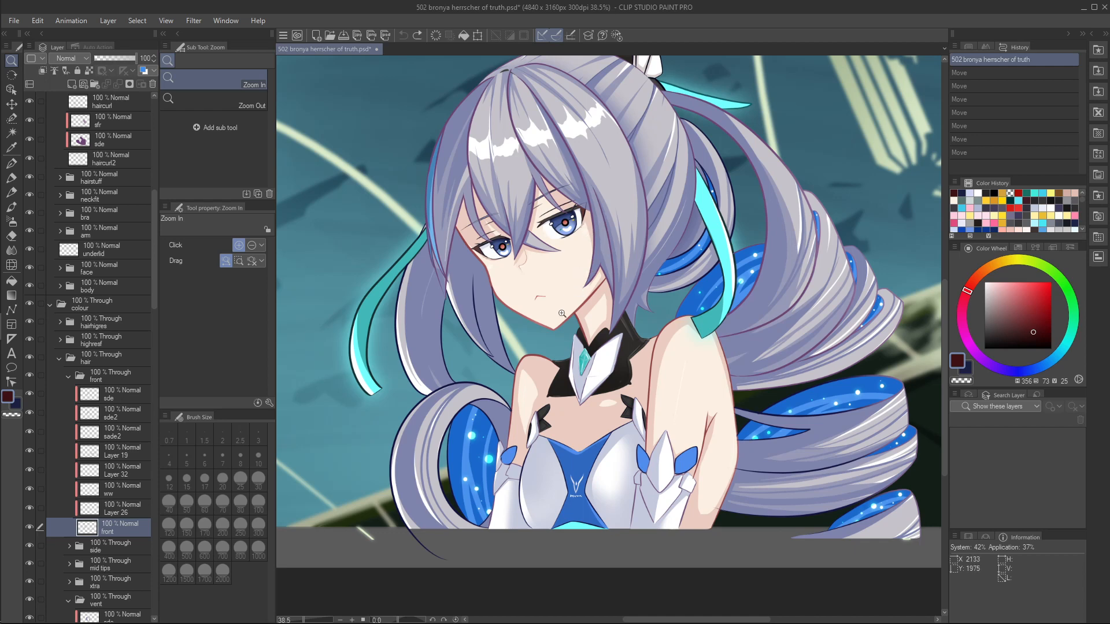
left_click_drag(561, 313, 565, 384)
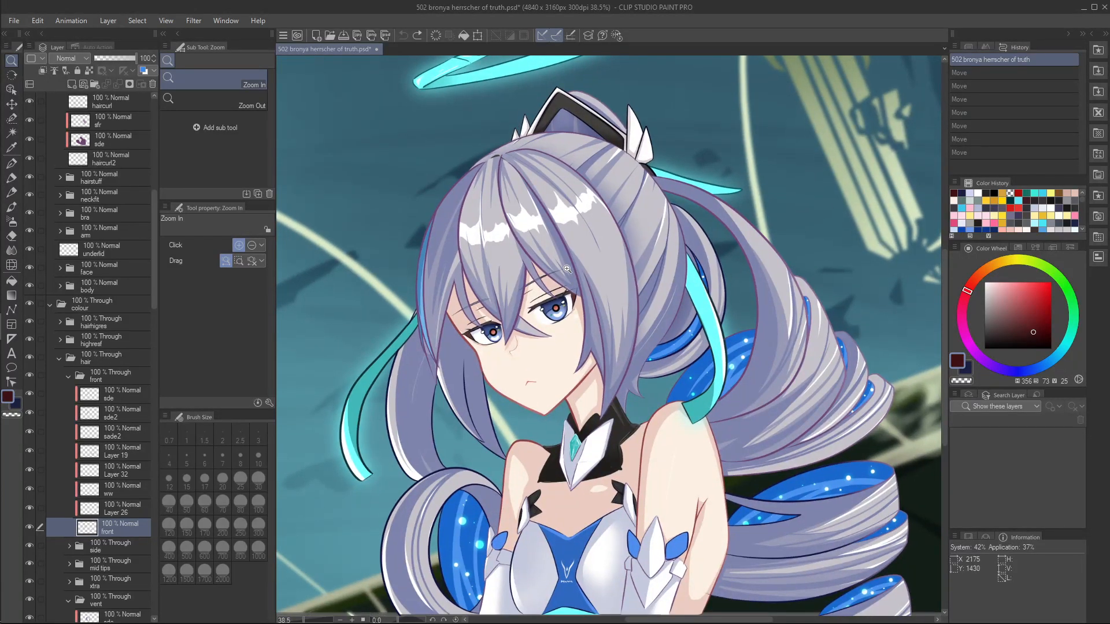
Step: Try moving the vent hair layer down and to the right with Scale/Rotate, undo it and cancel the transformation
key("o")
left_click(615, 322)
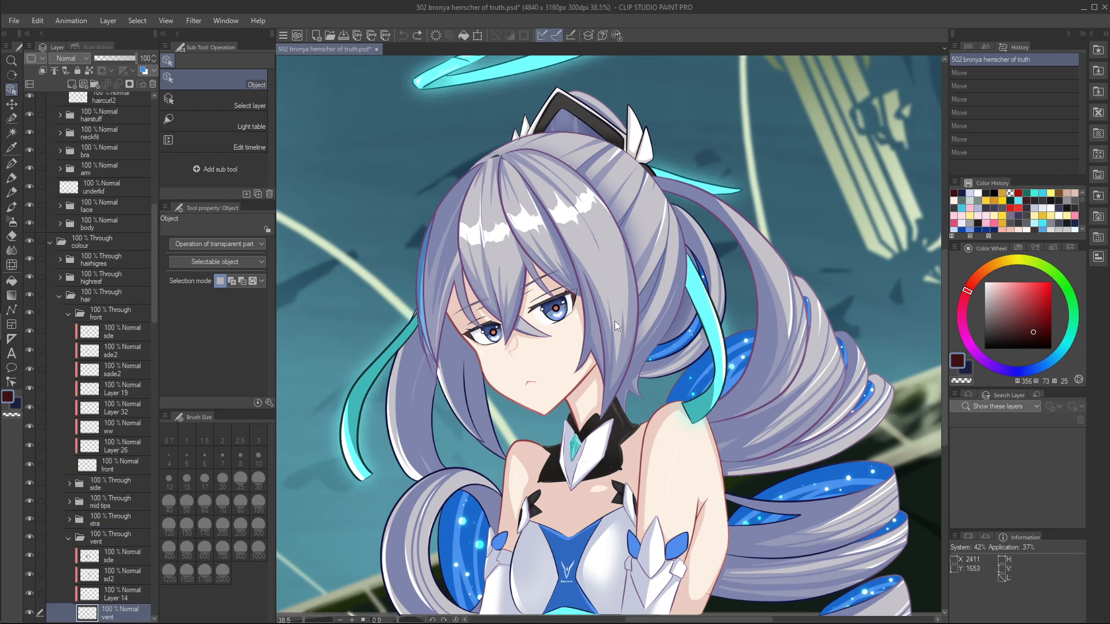
key("ctrl+t")
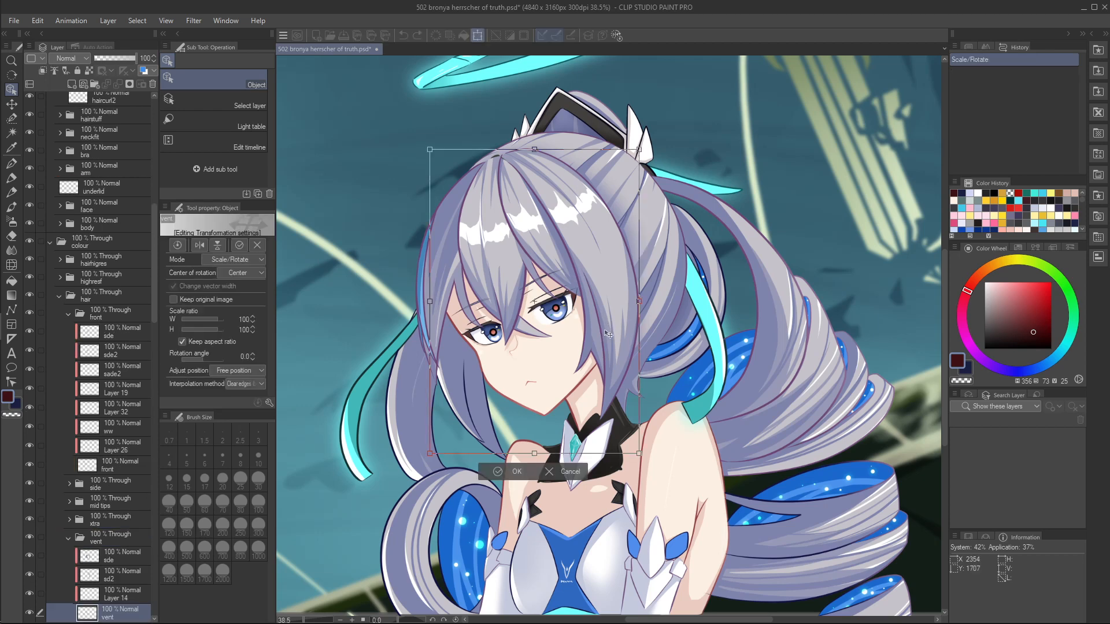
left_click_drag(599, 280, 722, 342)
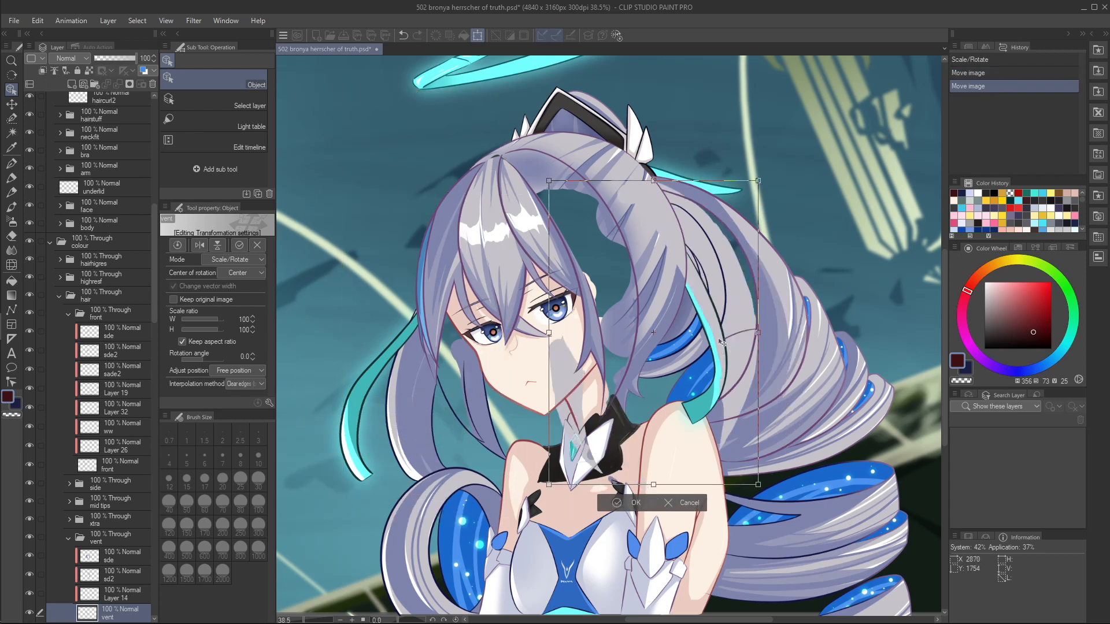
key("ctrl+z")
key("ctrl+z")
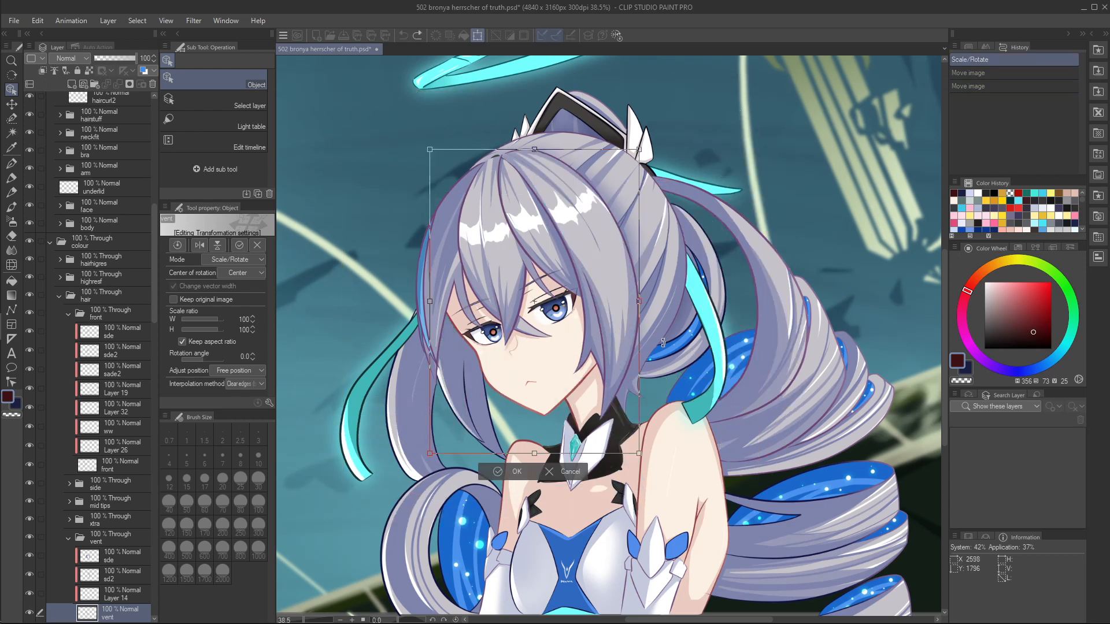
key("Escape")
Step: Examine the hair colour layers and the folders below them in the layer stack
left_click_drag(504, 334, 488, 290)
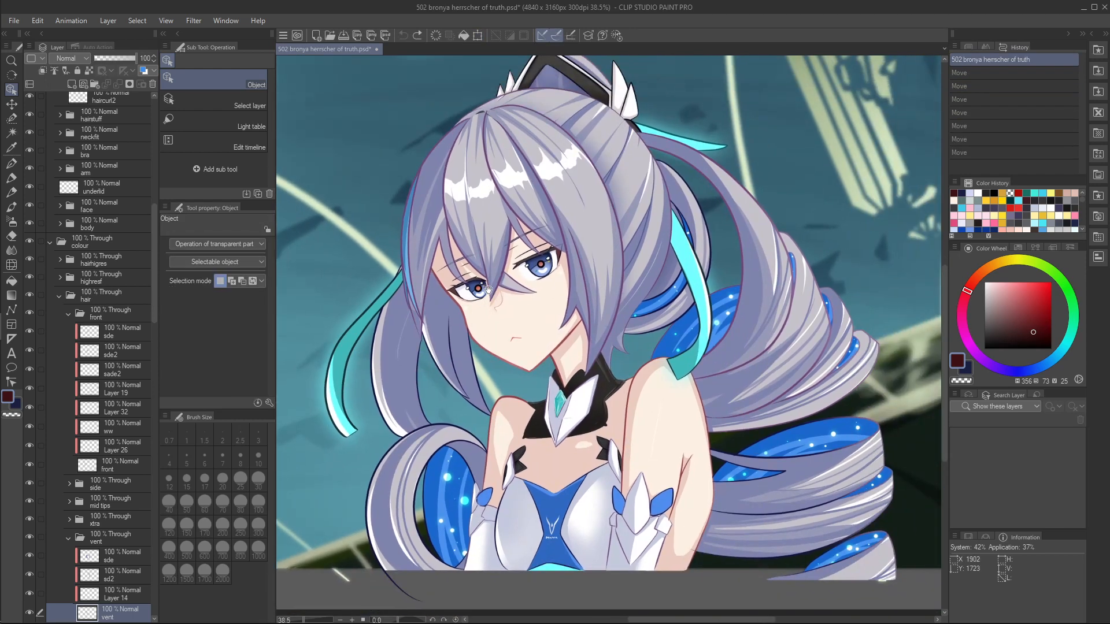
left_click_drag(151, 273, 161, 349)
left_click_drag(508, 278, 526, 308)
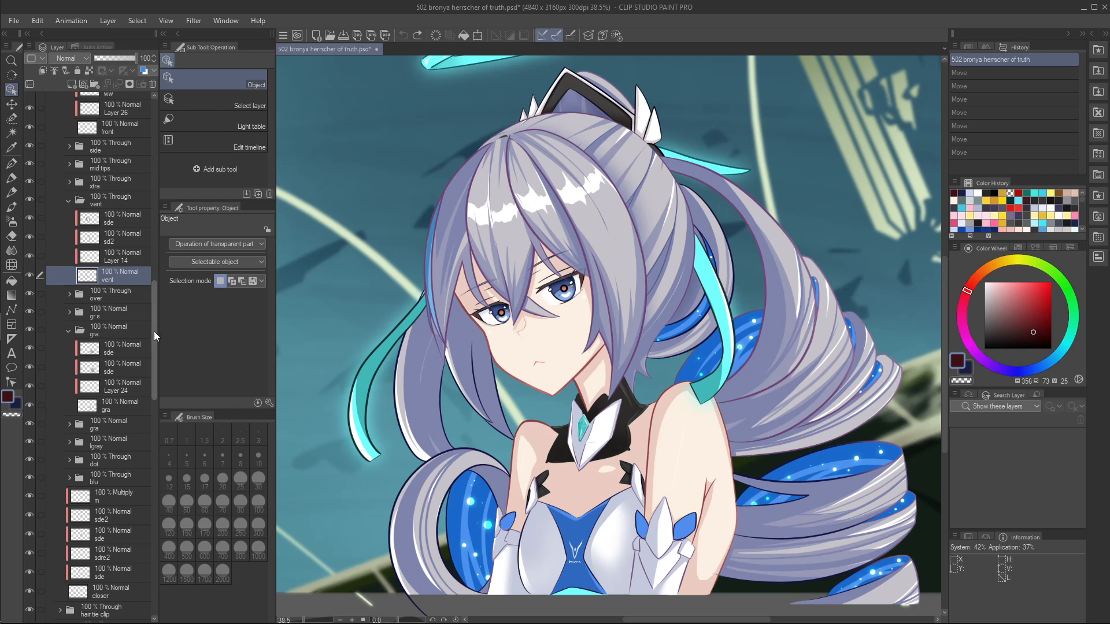
left_click_drag(153, 331, 151, 374)
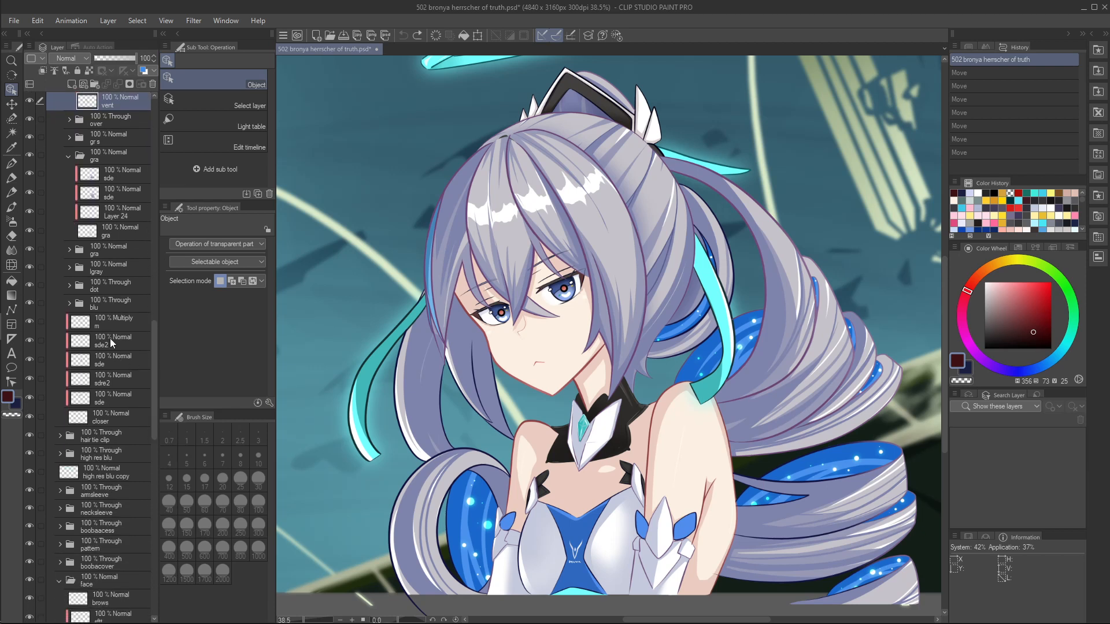
left_click(119, 354)
left_click(127, 401)
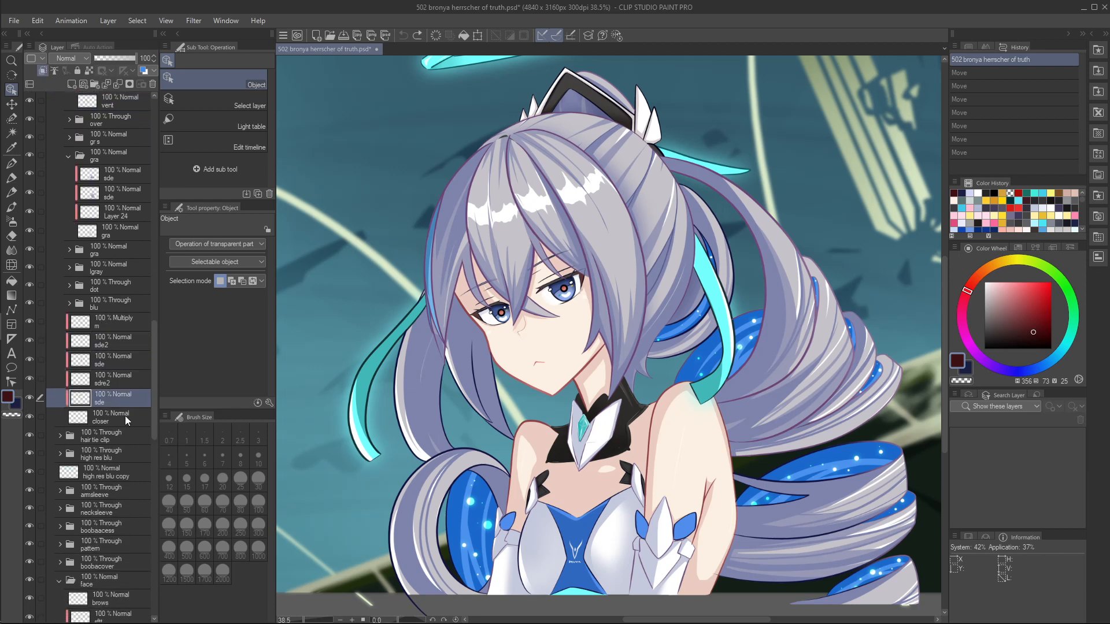
left_click(125, 415)
left_click(119, 329)
left_click_drag(153, 376, 149, 422)
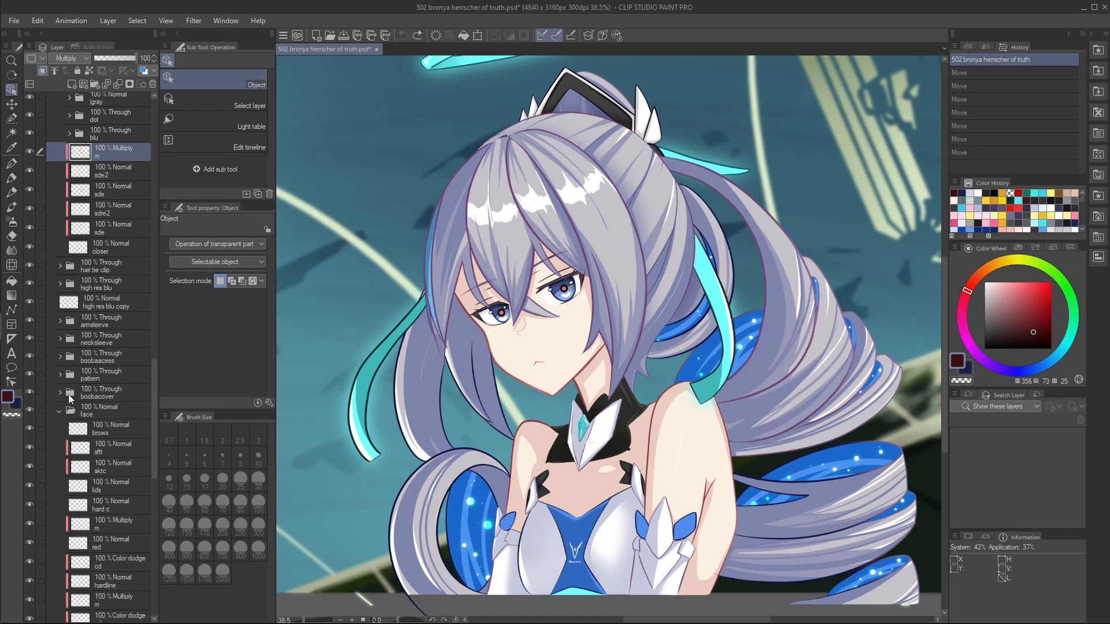
Step: Expand the pattern folder and select the pattern layer inside it
left_click(60, 374)
left_click_drag(653, 254, 596, 268)
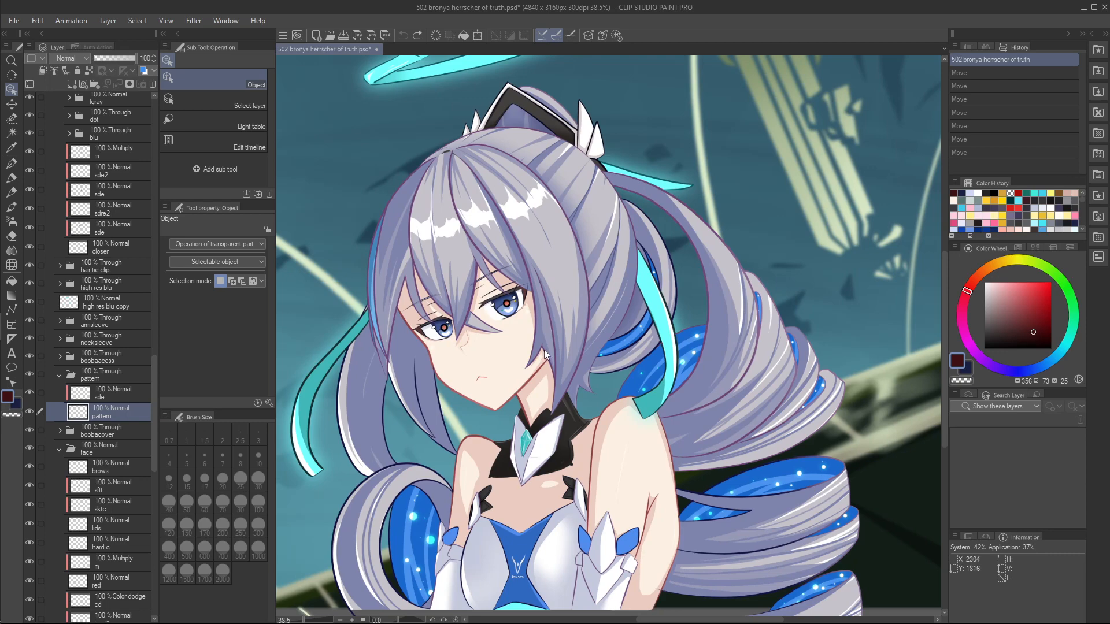
mouse_move(543, 349)
left_mouse_down()
mouse_move(463, 350)
mouse_move(544, 351)
mouse_move(528, 354)
left_mouse_up()
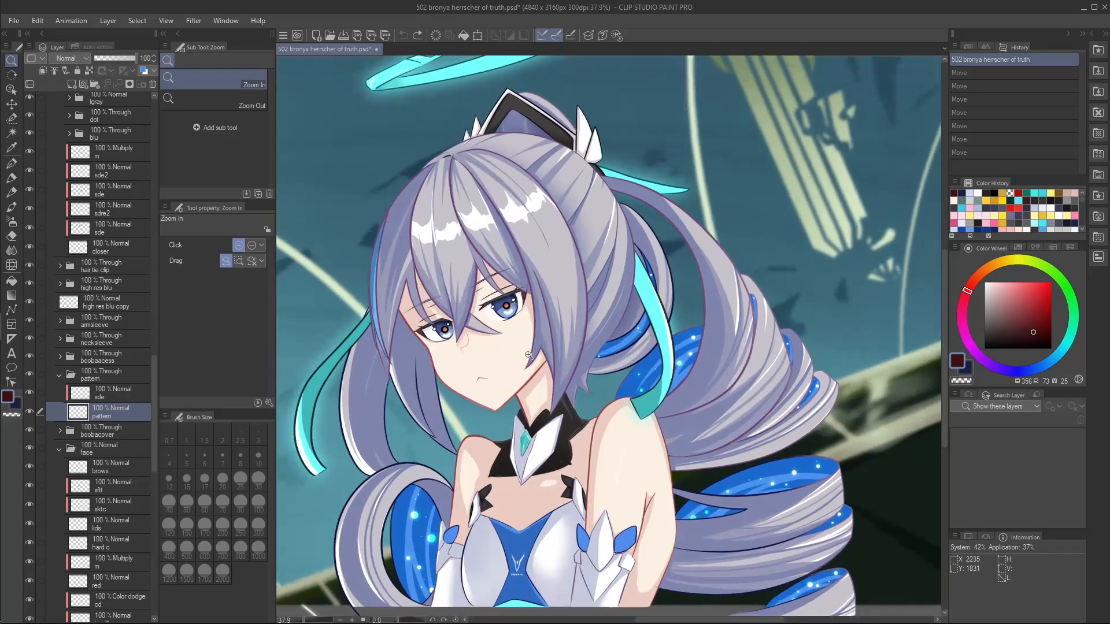